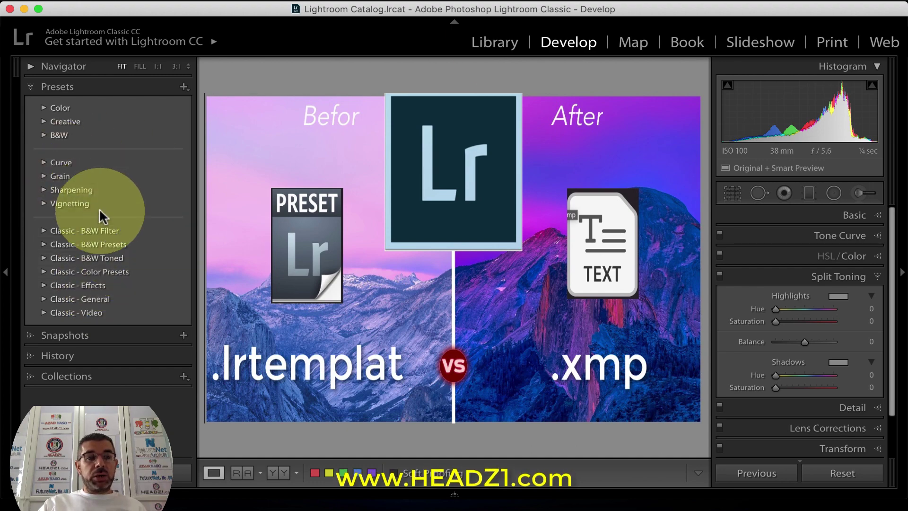
Switch to Library and back to Develop, collapsing and re-expanding the Presets list
left_click(495, 42)
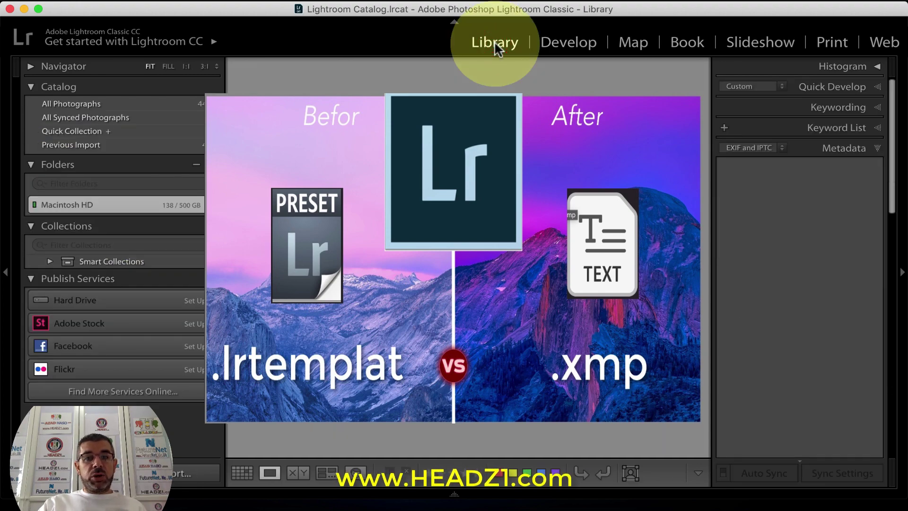
left_click(561, 47)
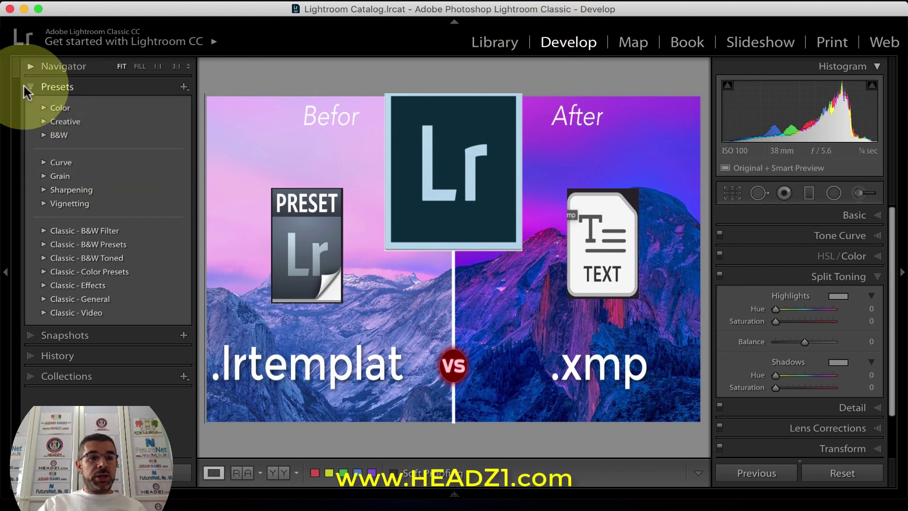
left_click(39, 87)
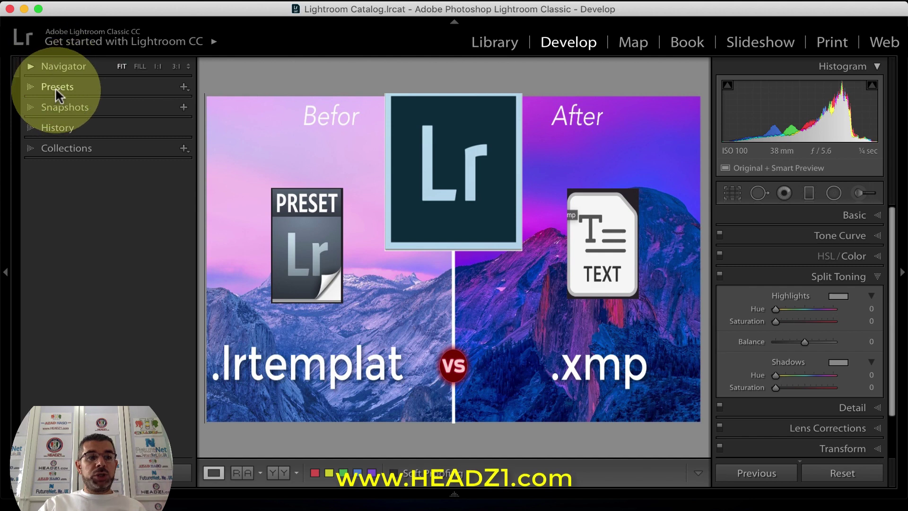
left_click(29, 85)
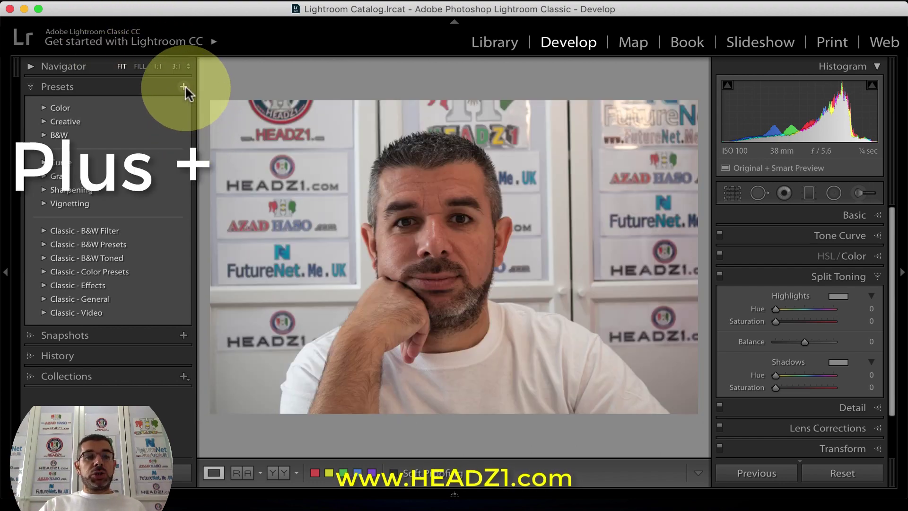
Start Import Presets and browse to Old LRtemplate > 001-MY MIXOLOGY's 2017 presets column
left_click(185, 89)
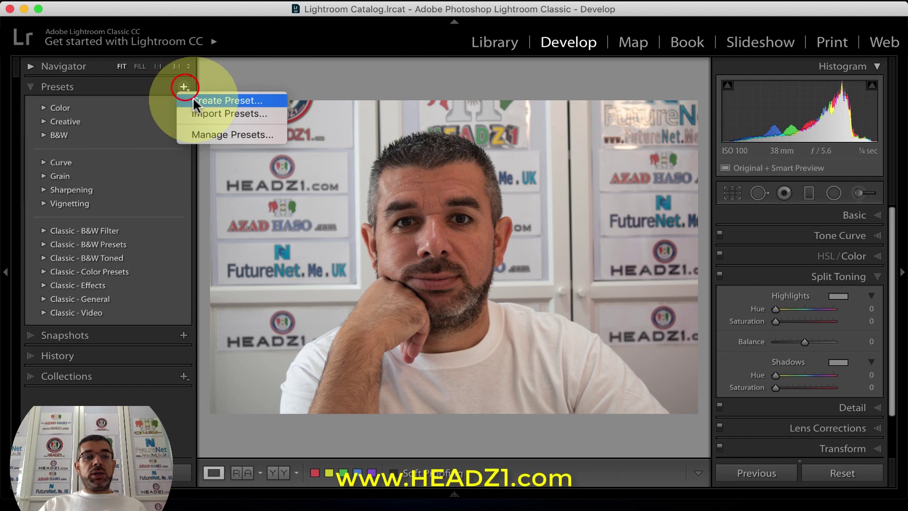
left_click(206, 112)
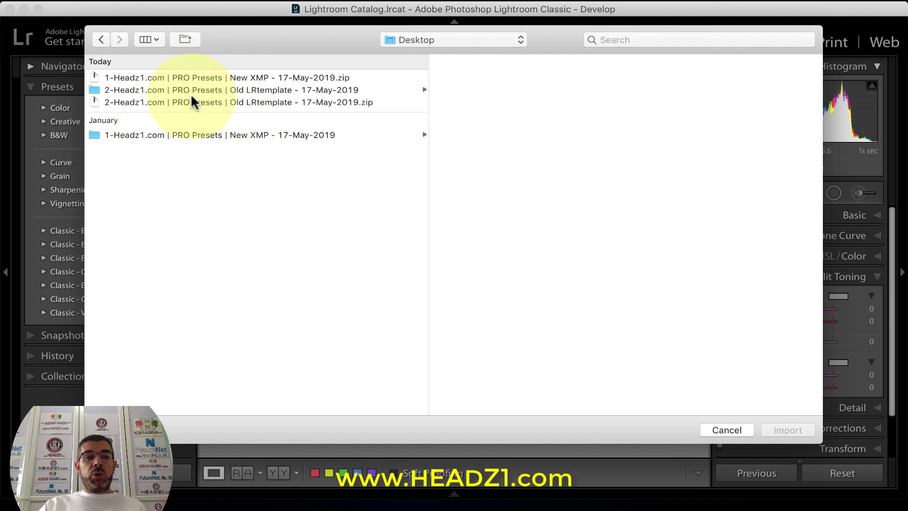
left_click(238, 91)
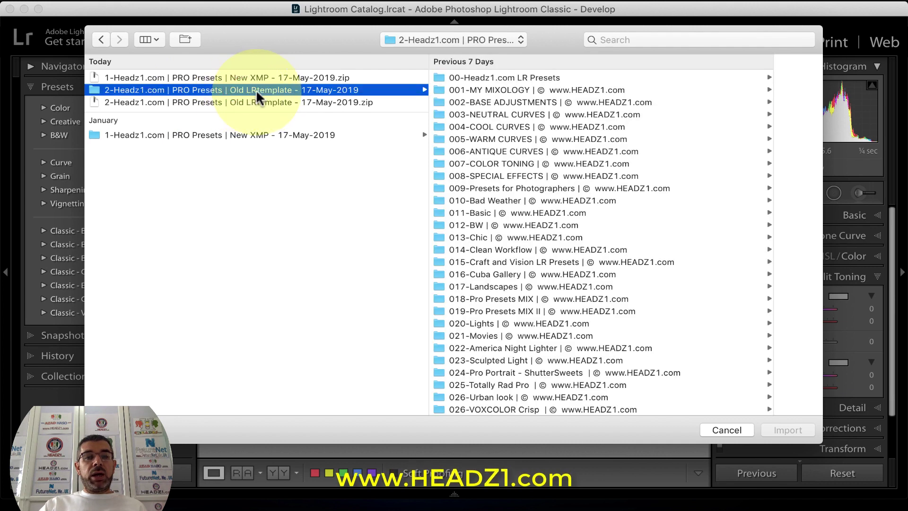
key("Right")
key("Down")
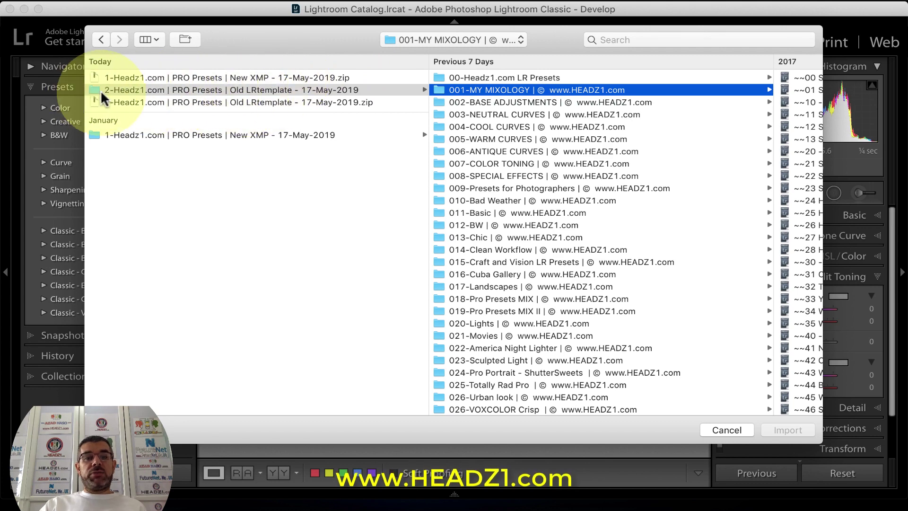
scroll(348, 92, "right", 3)
scroll(348, 92, "left", 3)
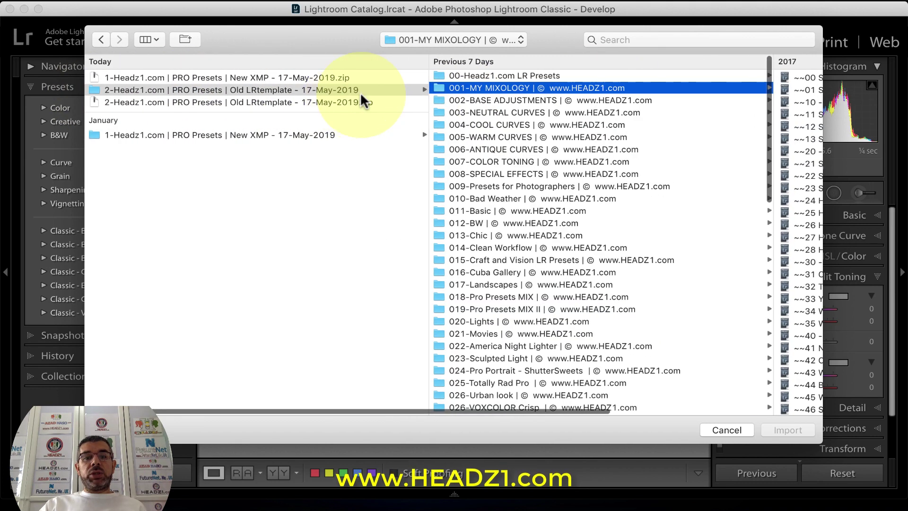
left_click(441, 87)
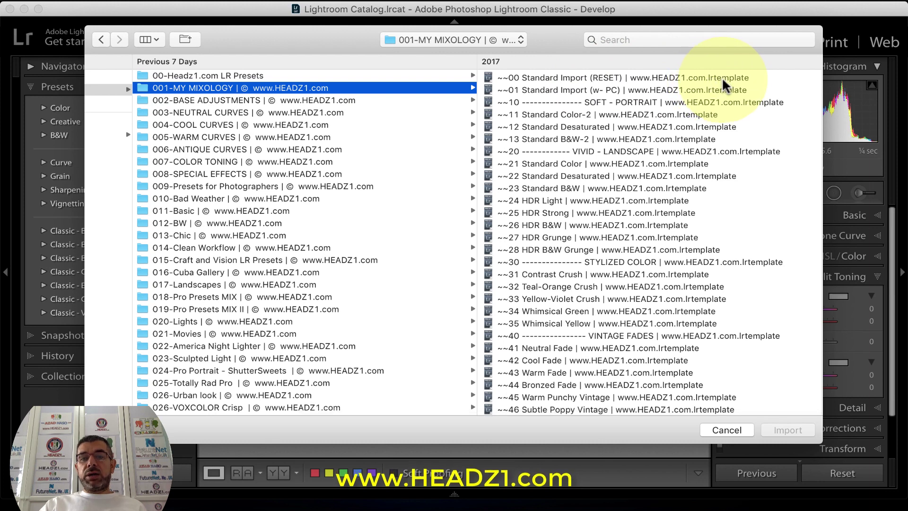
Select only the ~~00 Standard Import (RESET) preset file and import it
left_click(528, 76)
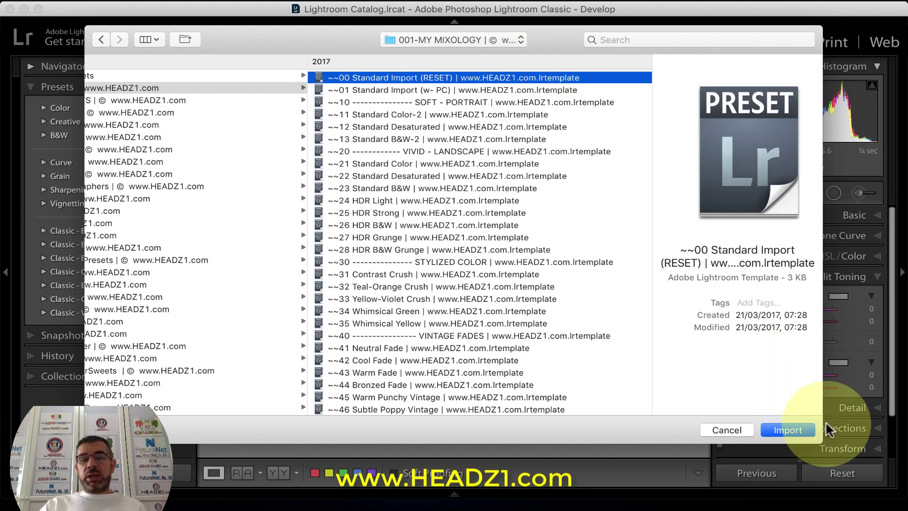
key("shift")
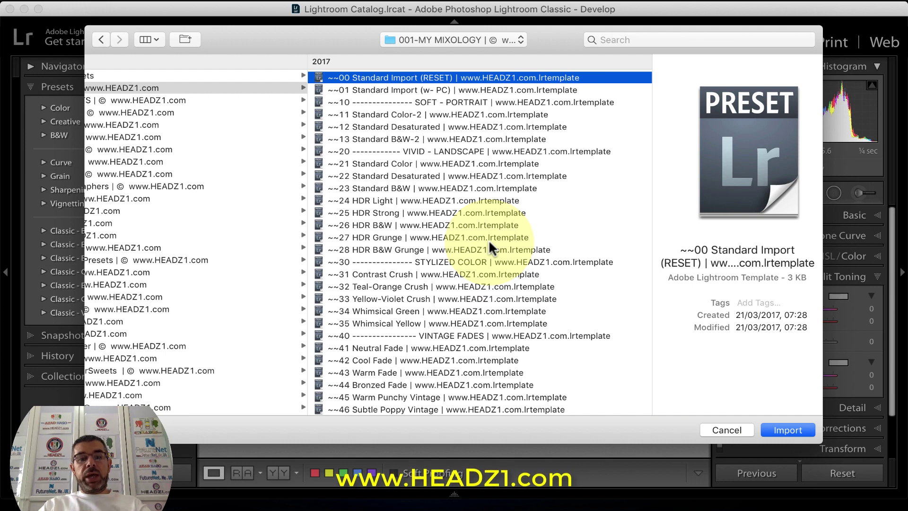
key("super+a")
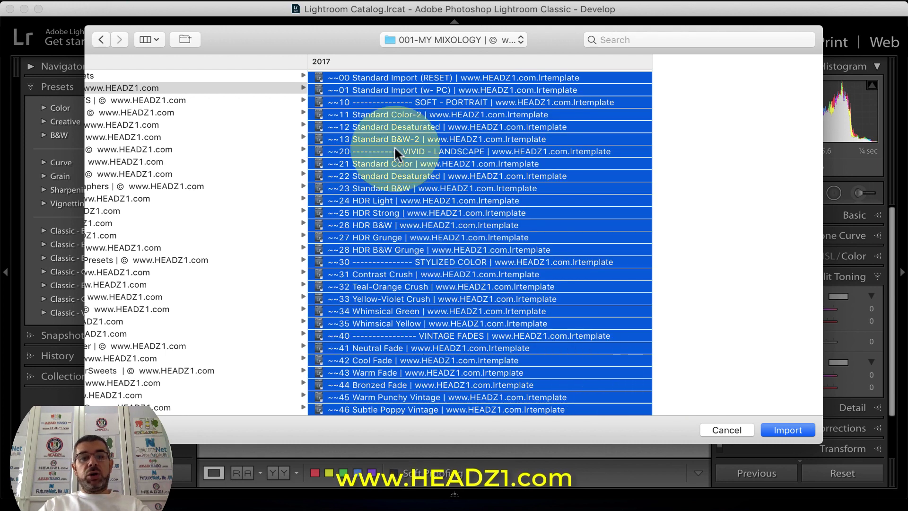
left_click(349, 114)
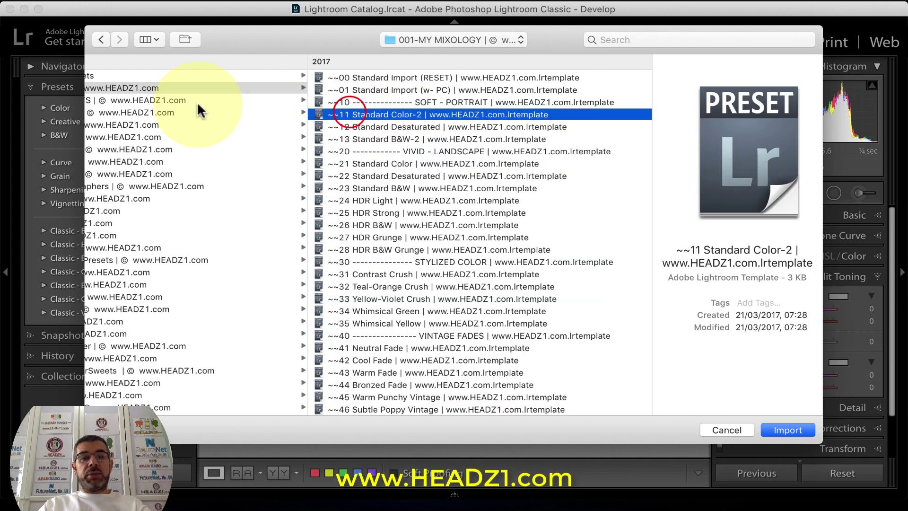
left_click(443, 76)
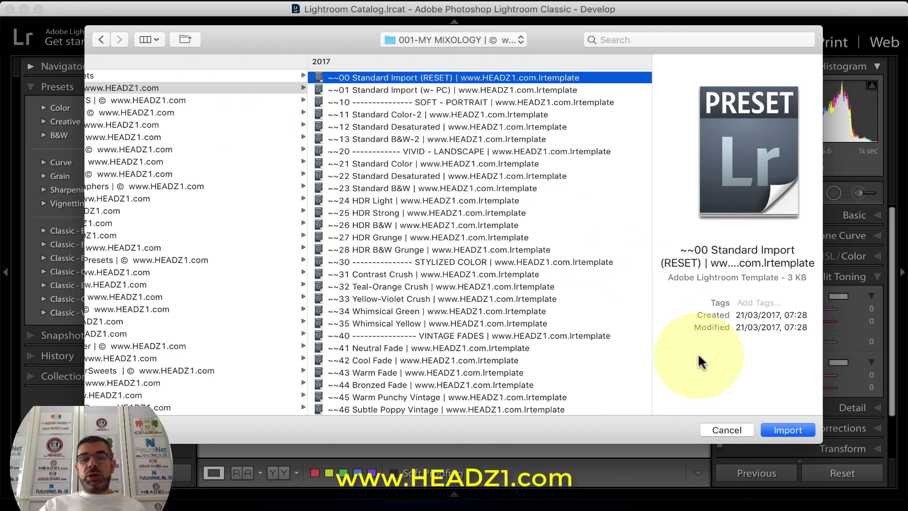
left_click(789, 431)
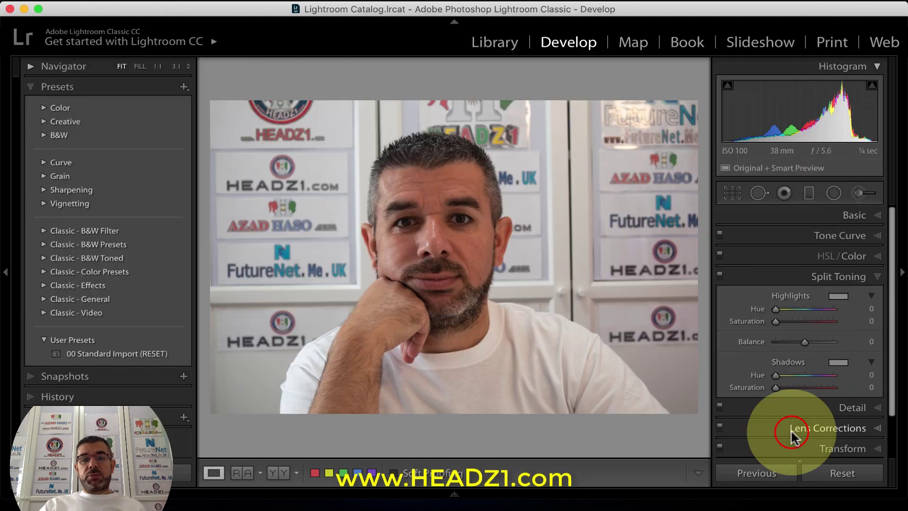
Apply the 00 Standard Import (RESET) preset from User Presets to the portrait
left_click(61, 350)
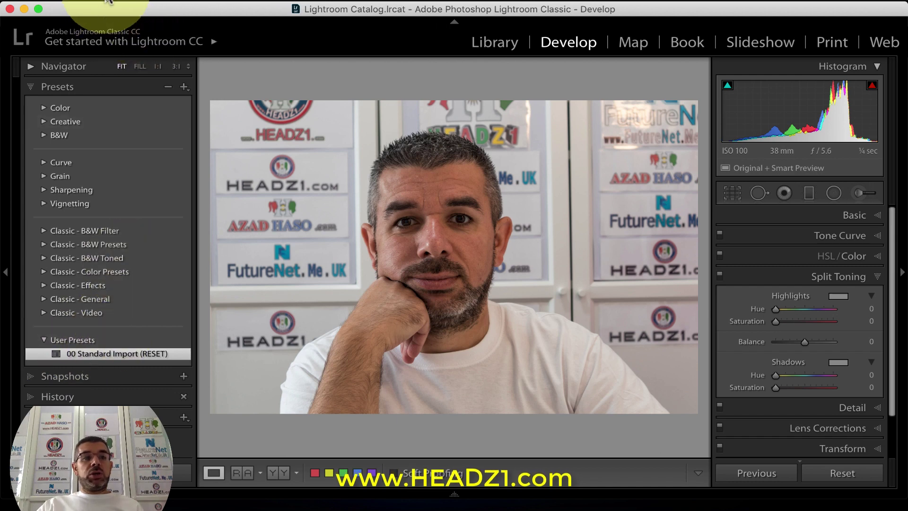
Open Preferences from the Lightroom menu to reach the Presets settings
left_click(67, 3)
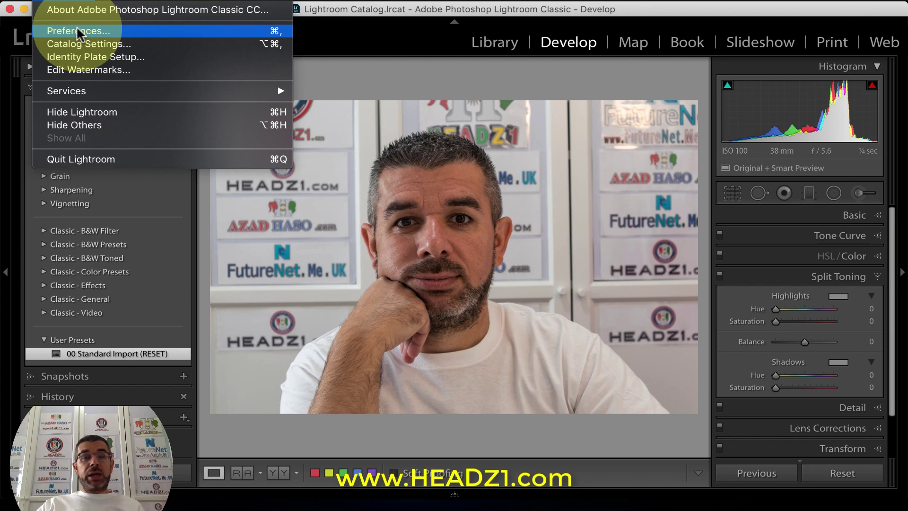
mouse_move(137, 3)
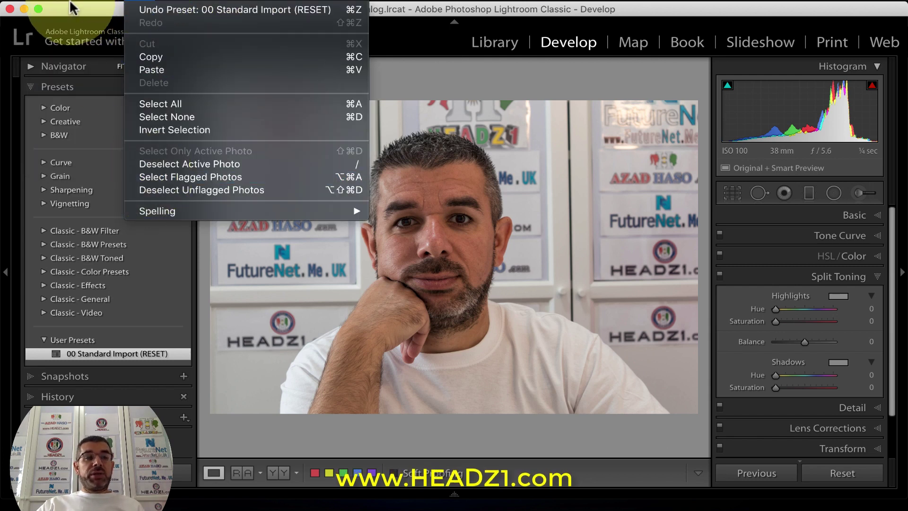
mouse_move(62, 2)
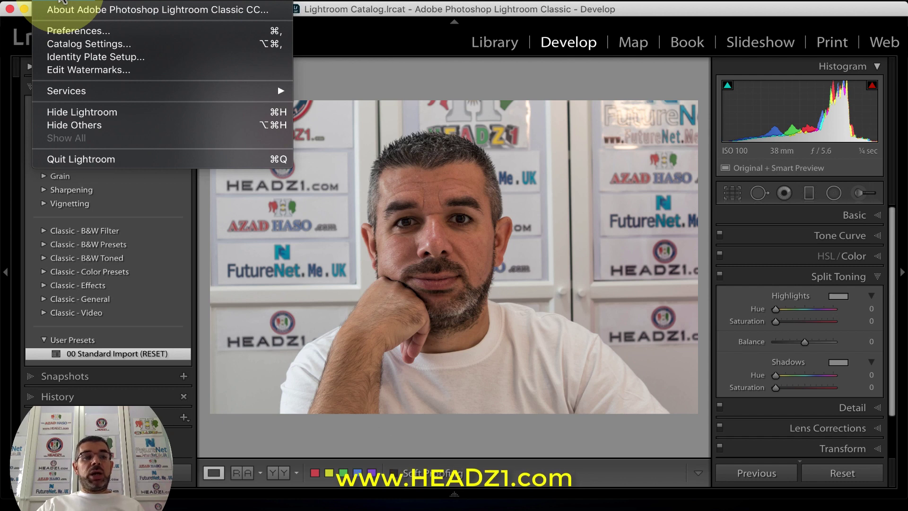
left_click(64, 30)
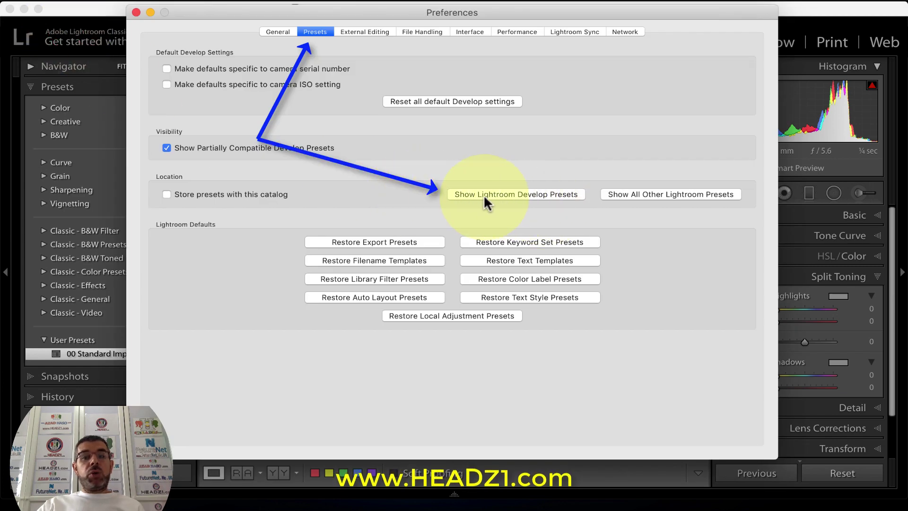
Show Lightroom's presets in a maximized, sidebar-free Finder window and open Develop Presets > User Presets
left_click(621, 192)
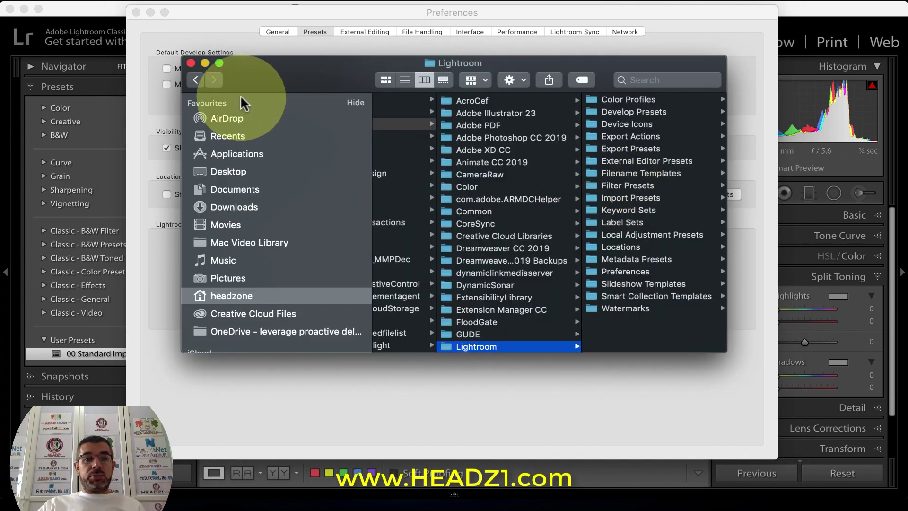
left_click(219, 63)
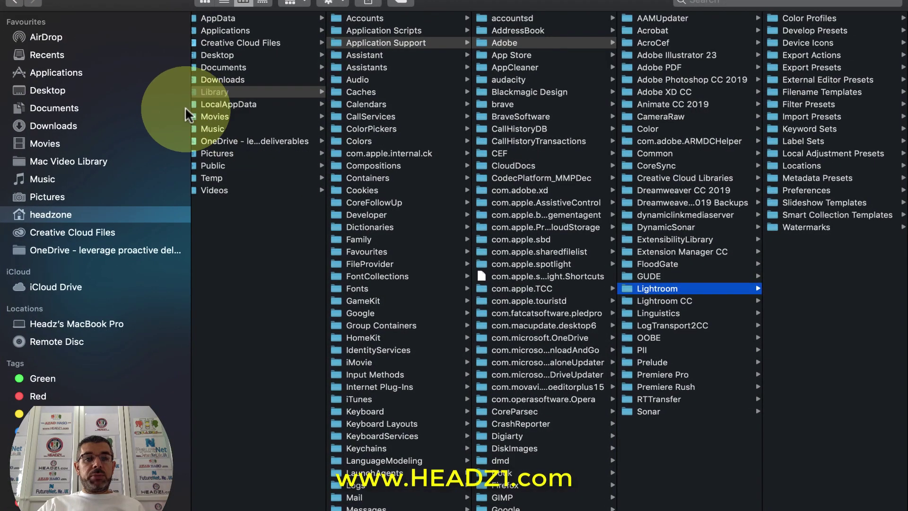
left_click_drag(187, 106, 29, 94)
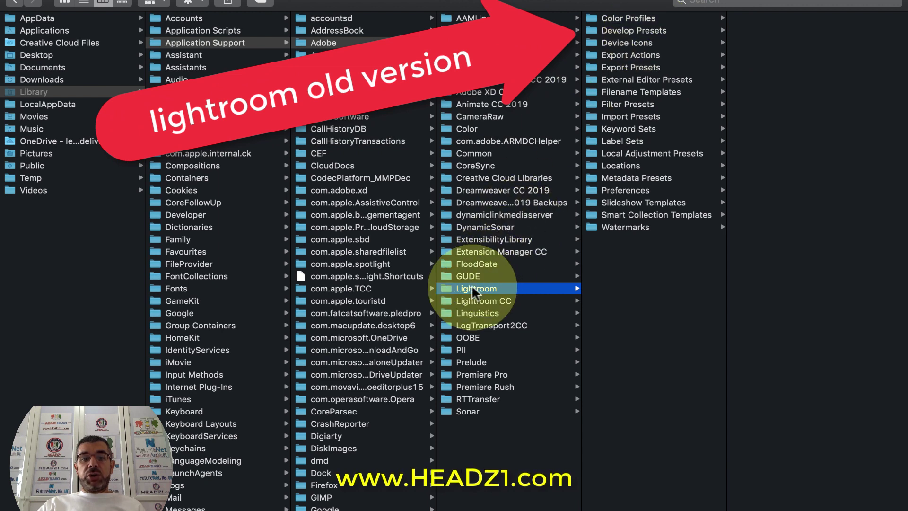
left_click(620, 33)
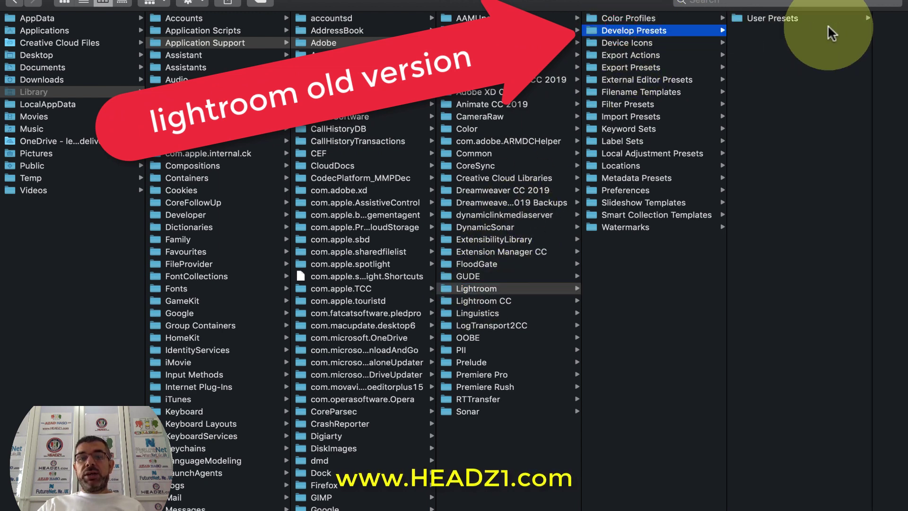
left_click(756, 18)
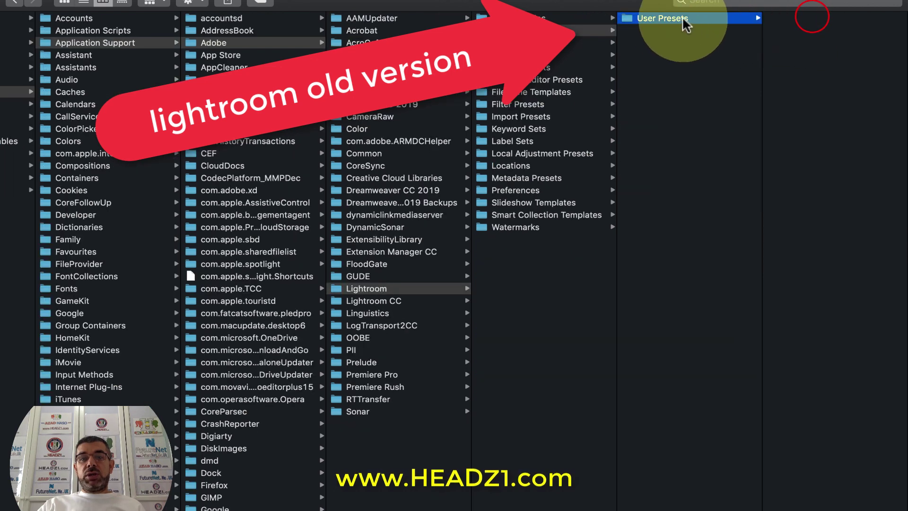
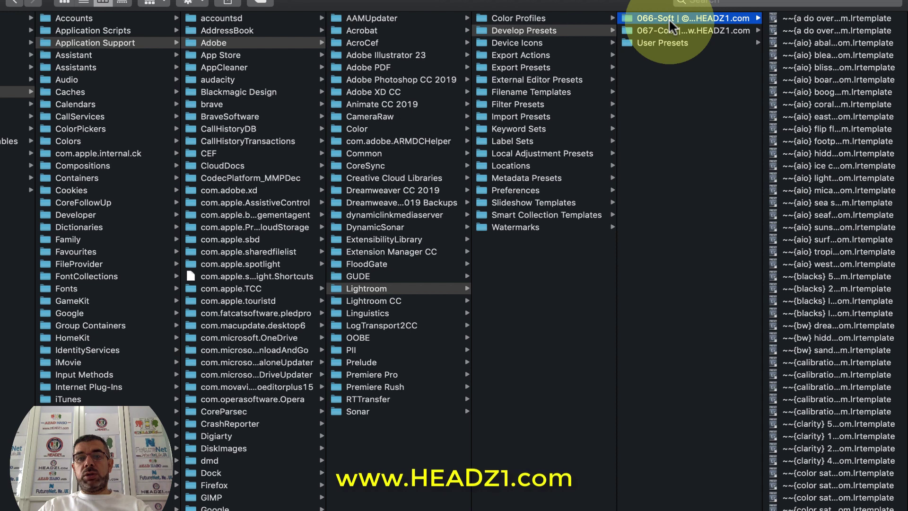
Check the 066-Soft folder's Get Info item count (256 items), then close the Info window
right_click(670, 24)
left_click(565, 67)
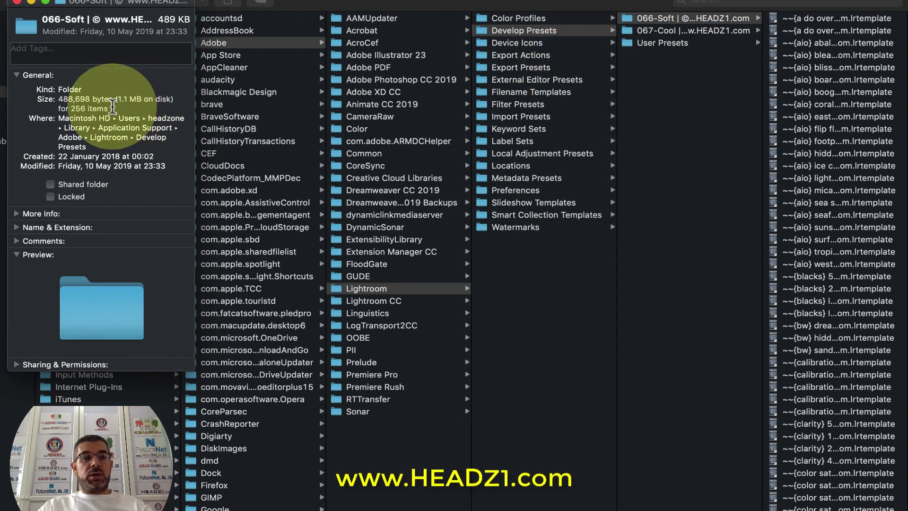
double_click(74, 109)
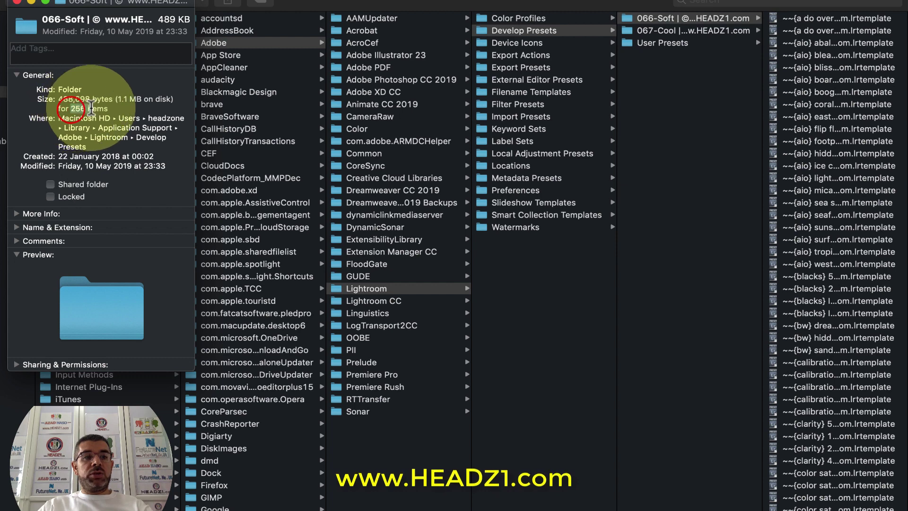
left_click(17, 1)
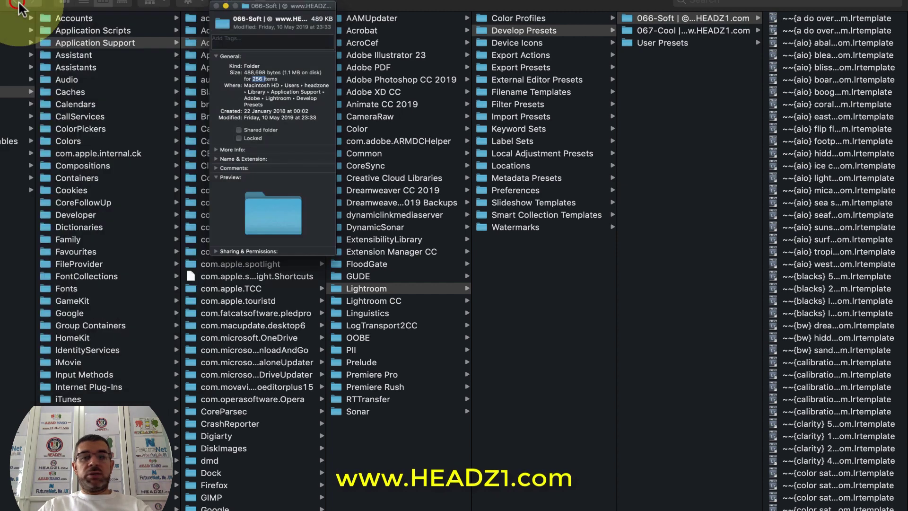
Open the 067-Cool folder and read its Get Info item count of 342 items
left_click(701, 32)
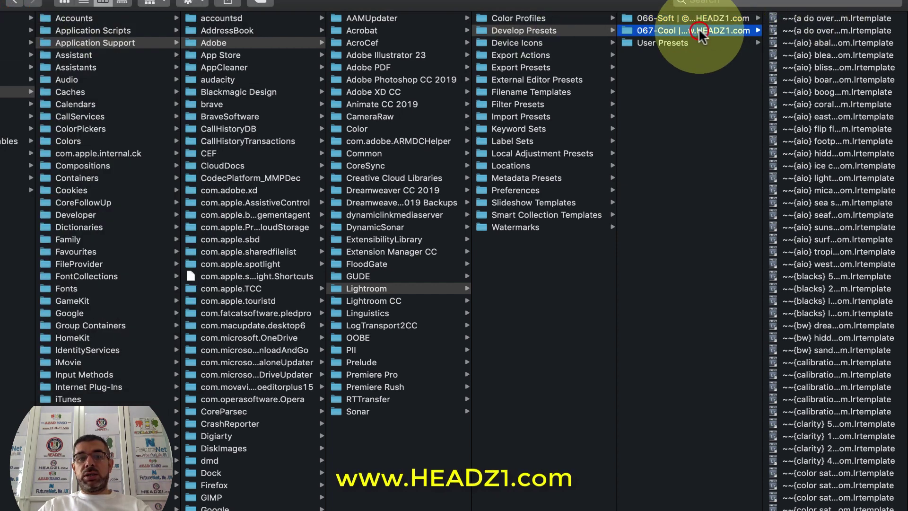
right_click(667, 37)
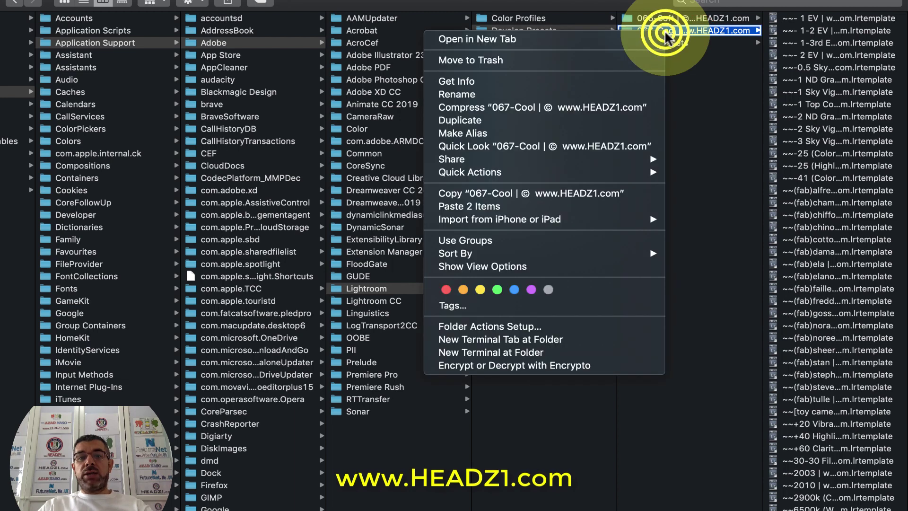
left_click(534, 80)
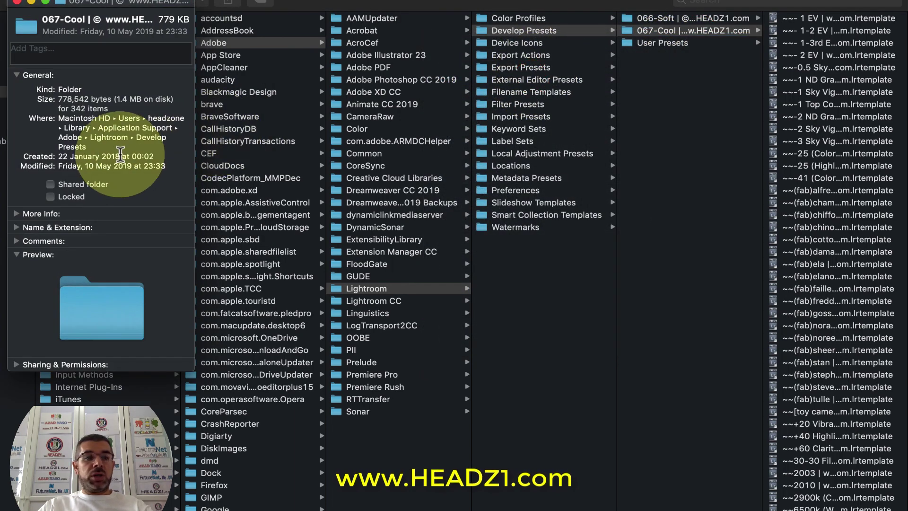
double_click(71, 109)
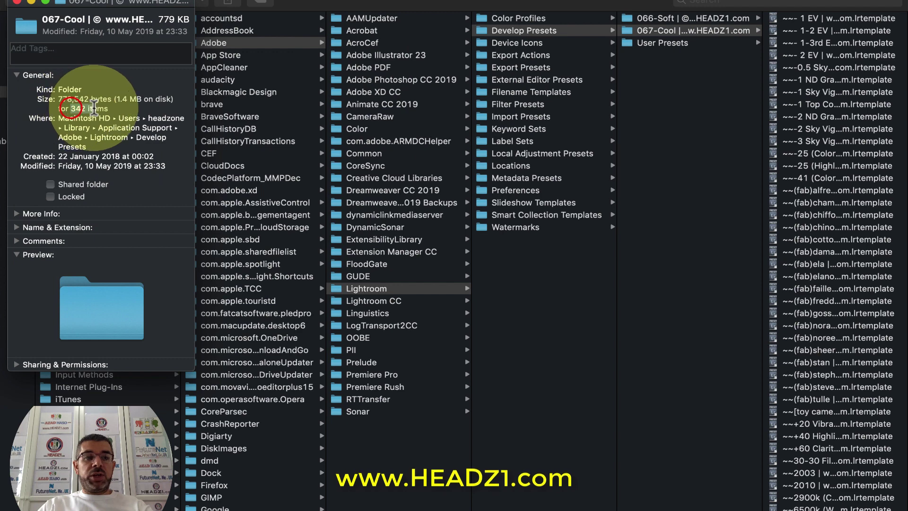
left_click(16, 2)
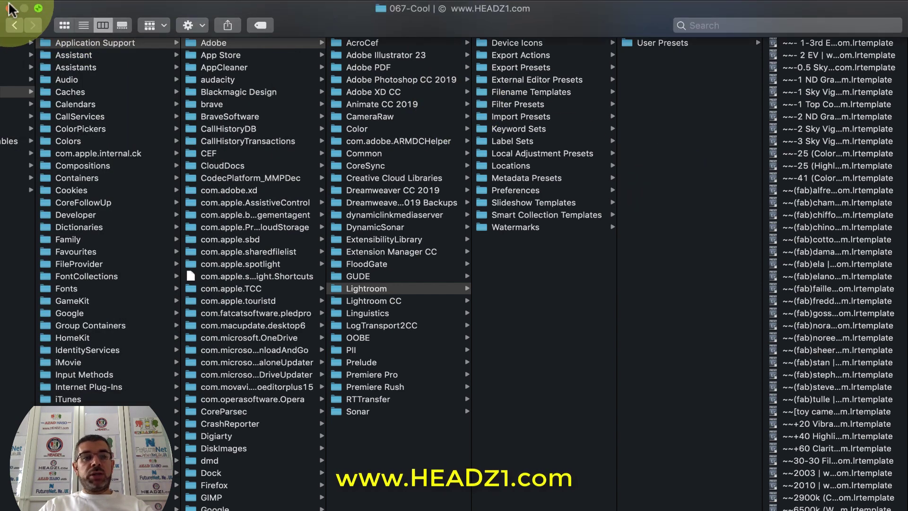
Close the Finder window and the Preferences dialog, then switch back to Lightroom Classic from the Dock
left_click(11, 9)
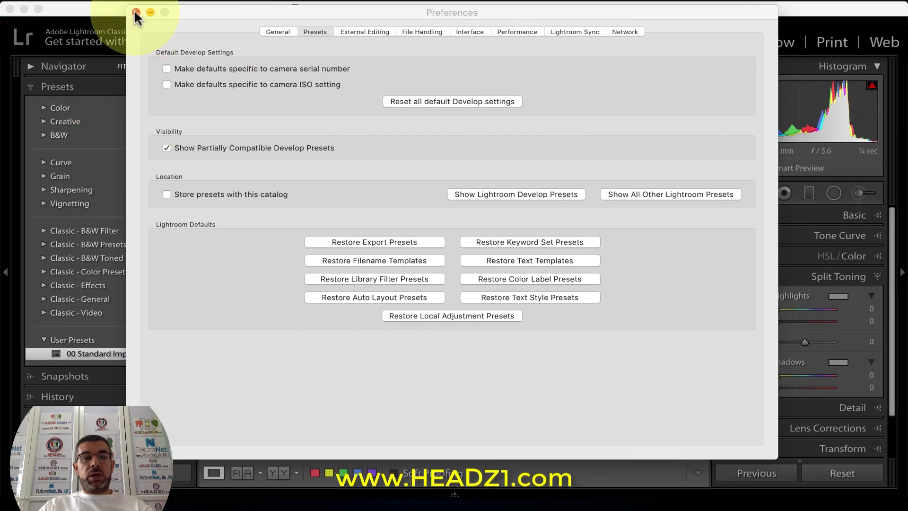
left_click(136, 12)
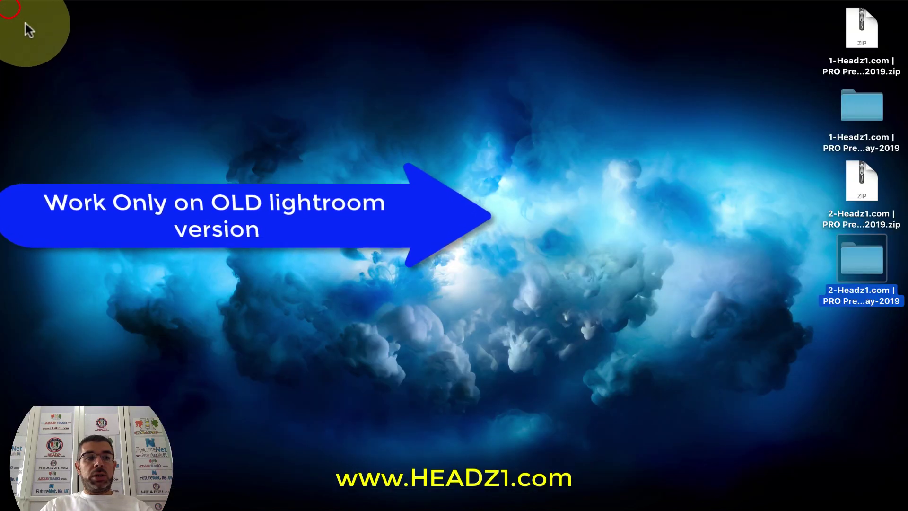
mouse_move(343, 491)
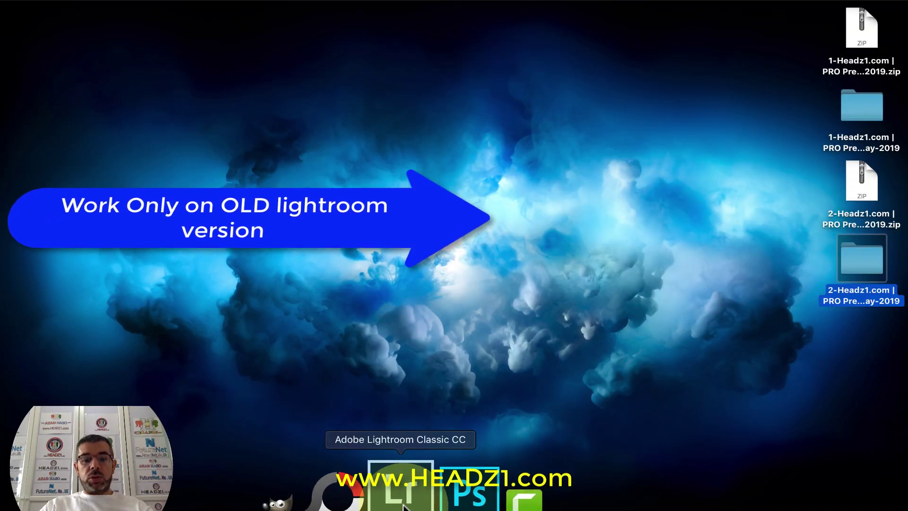
left_click(402, 501)
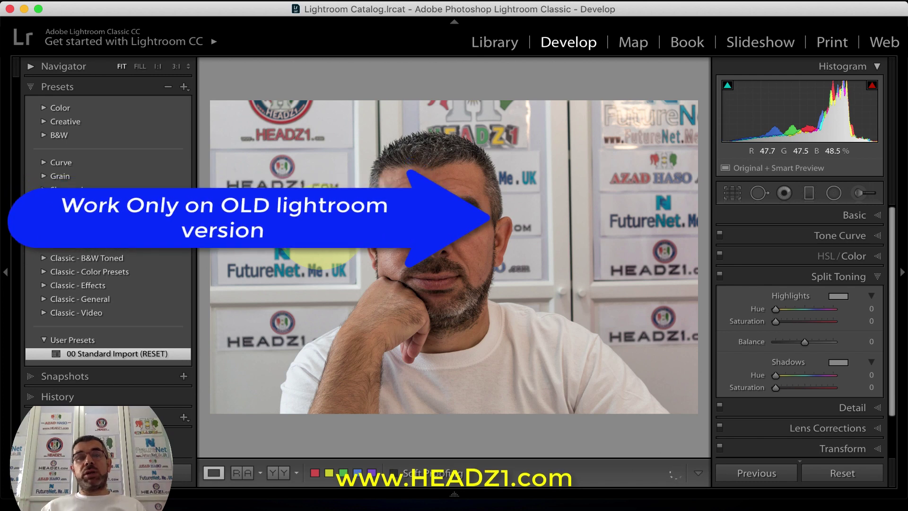
Import every .lrtemplate file from Desktop > 2-Headz1 > 001-MY MIXOLOGY into User Presets
left_click(33, 89)
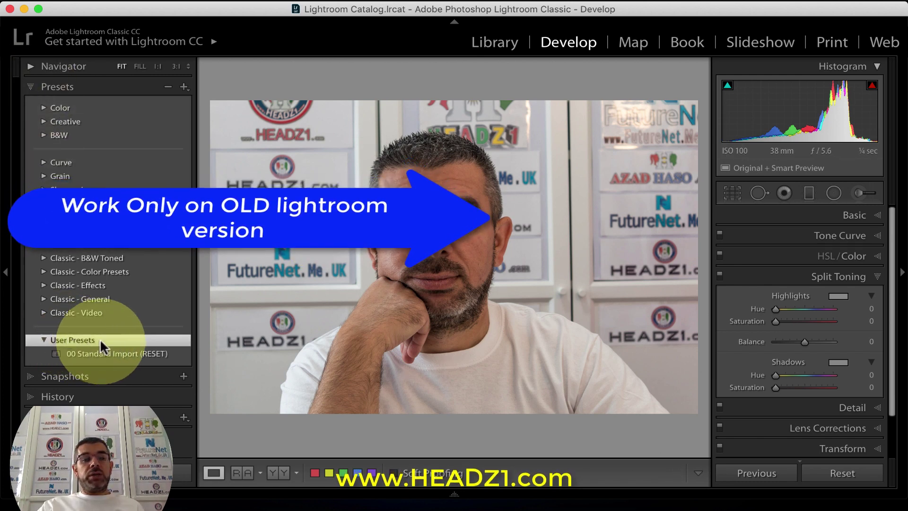
left_click(183, 86)
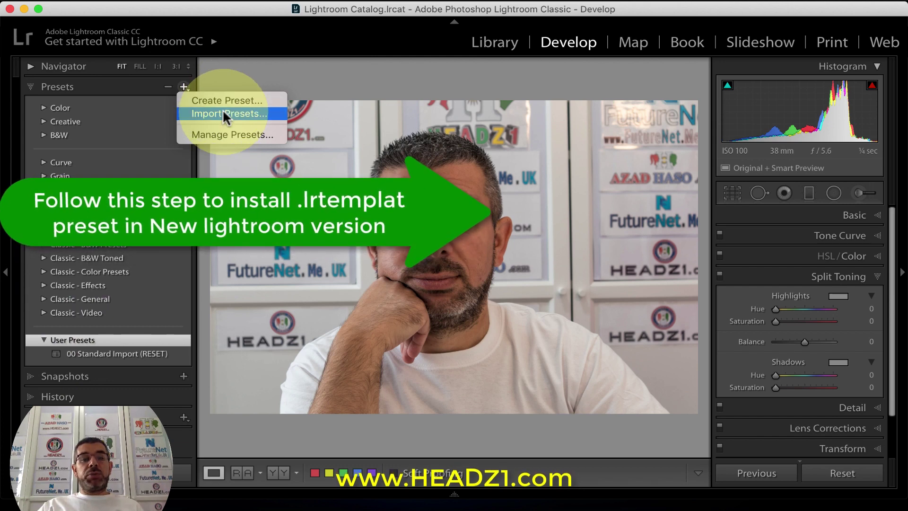
left_click(223, 113)
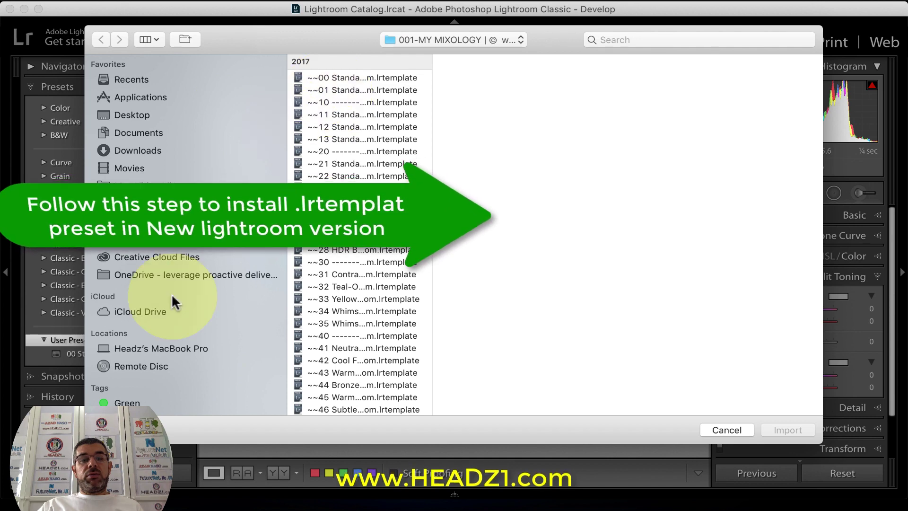
left_click(135, 115)
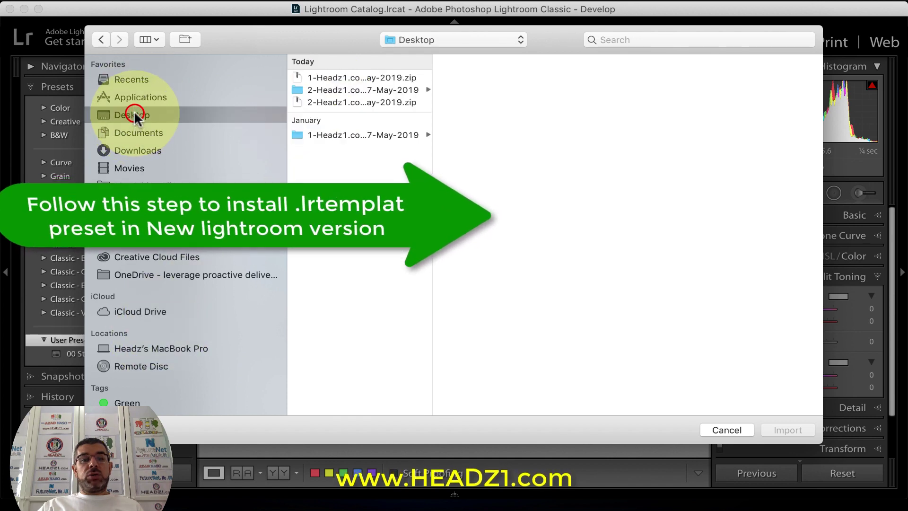
left_click(320, 91)
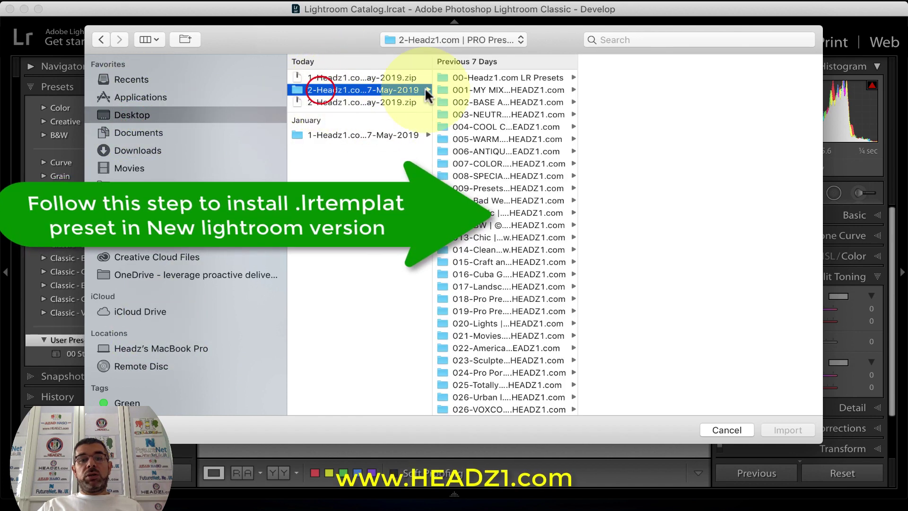
left_click(488, 90)
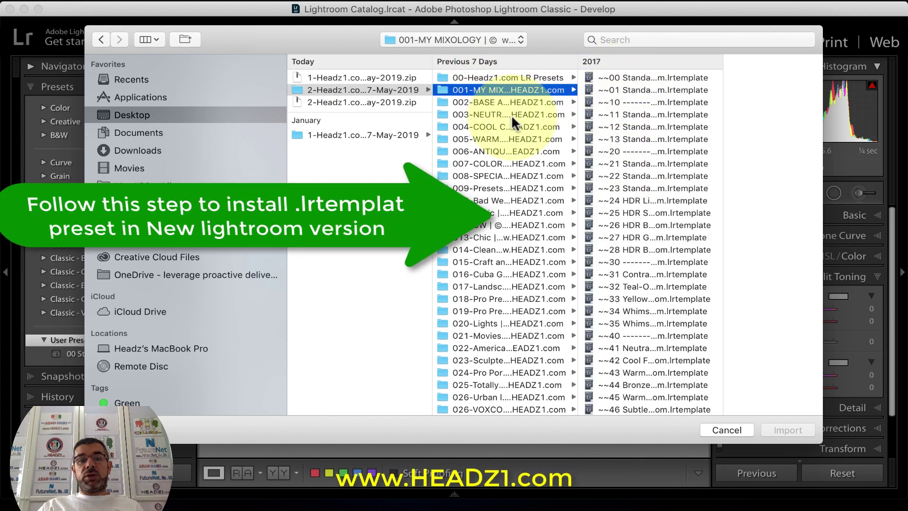
right_click(494, 90)
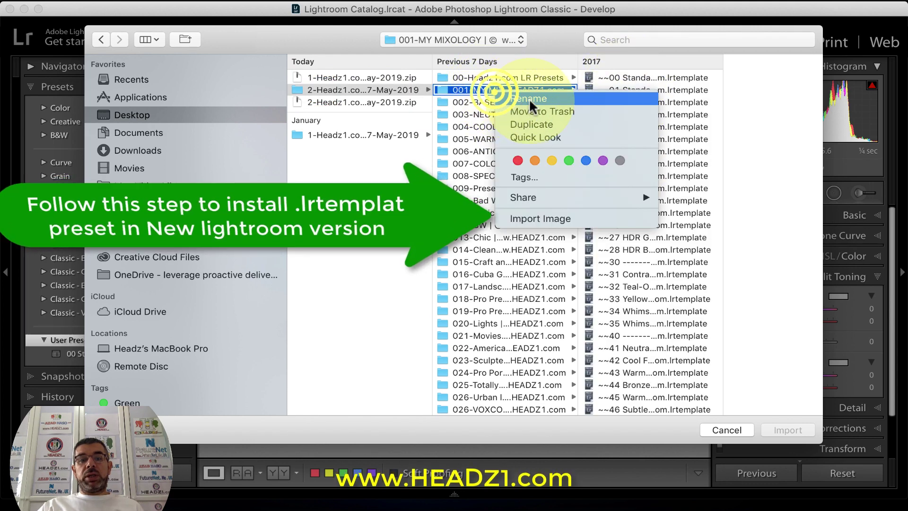
left_click(530, 98)
key("super+c")
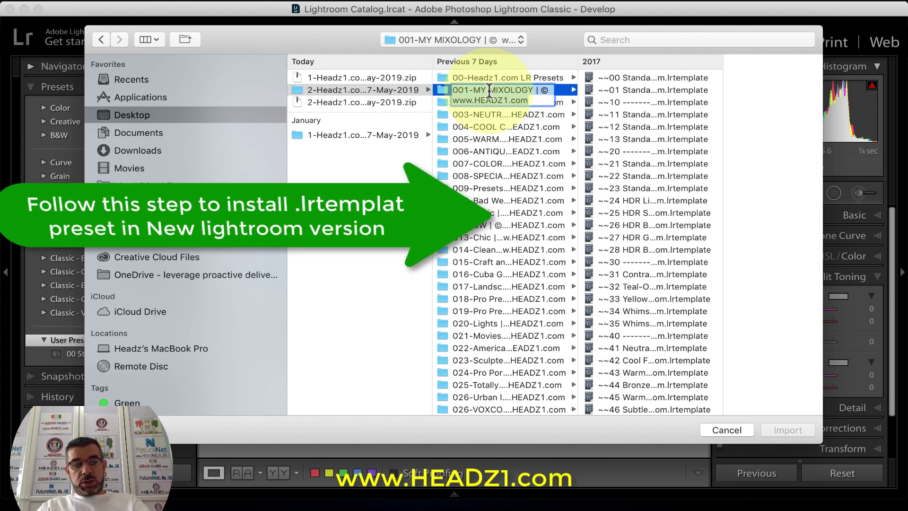
left_click(440, 90)
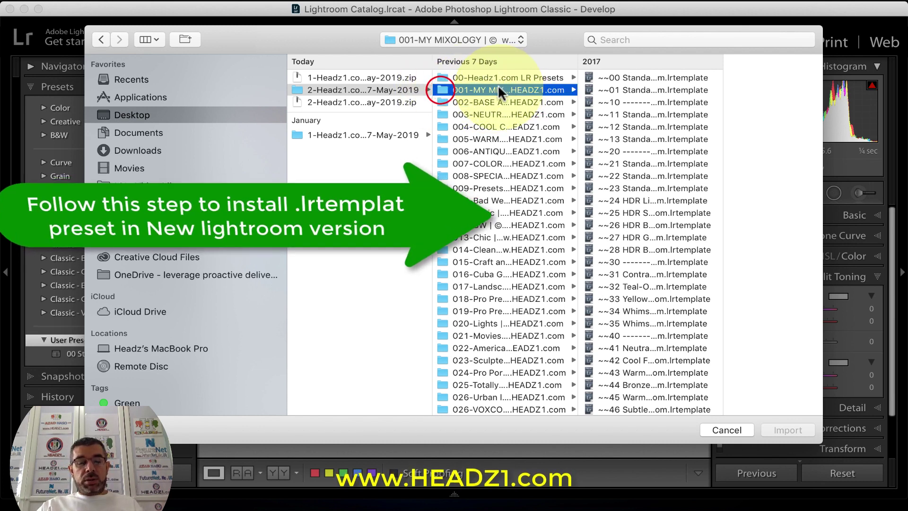
key("Right")
key("super+a")
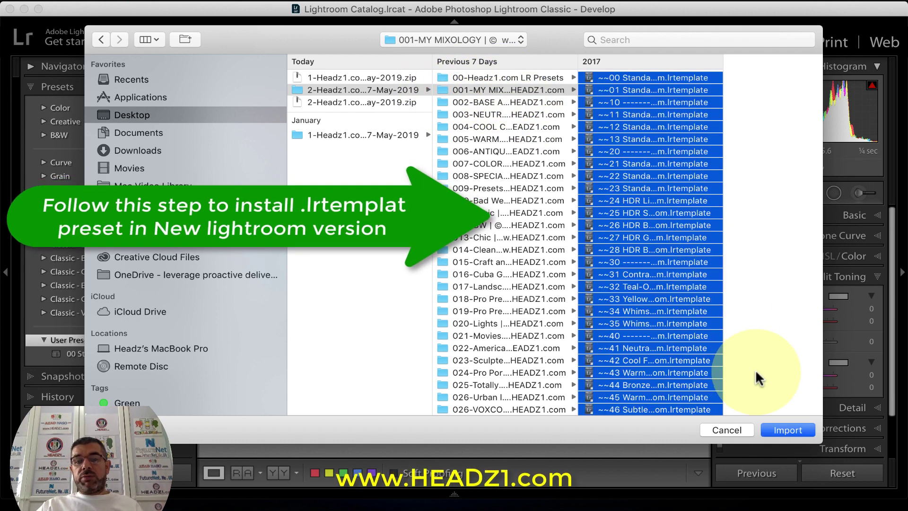
left_click(781, 431)
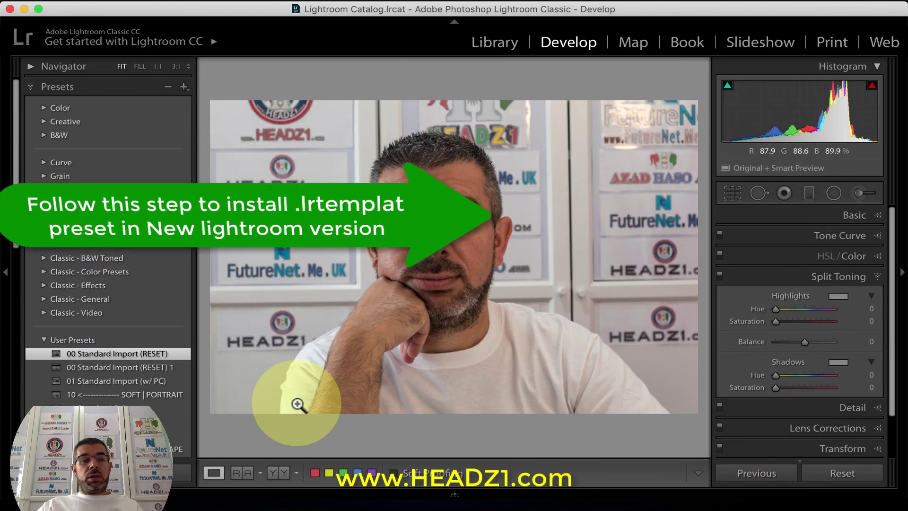
scroll(110, 378, "down", 2)
scroll(110, 378, "down", 15)
scroll(110, 378, "up", 15)
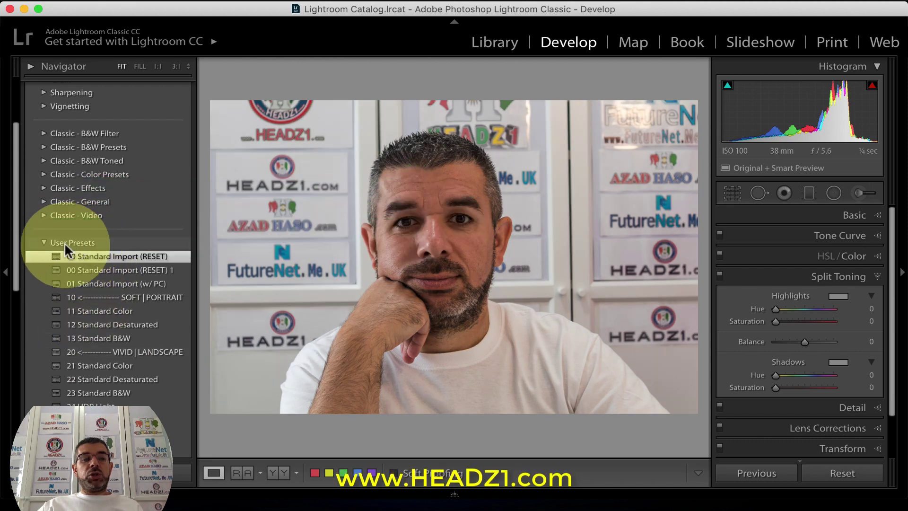
left_click(72, 244)
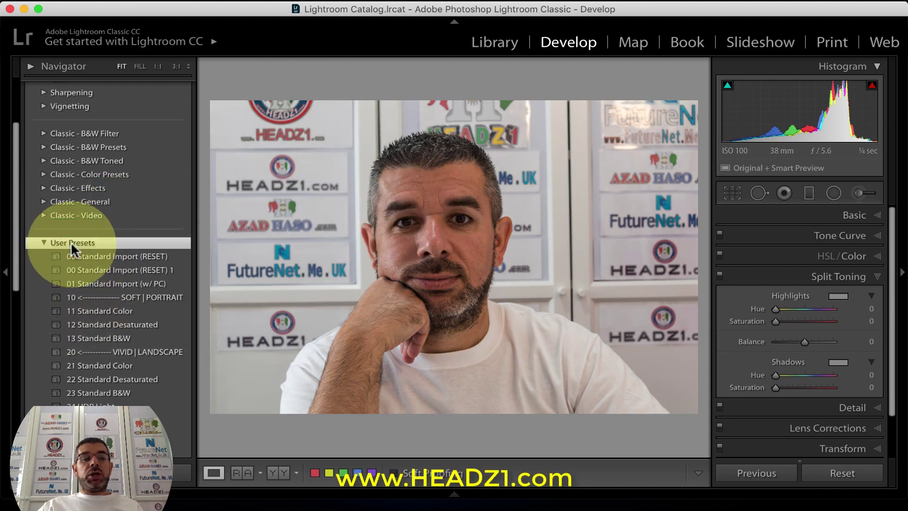
right_click(71, 242)
left_click(107, 251)
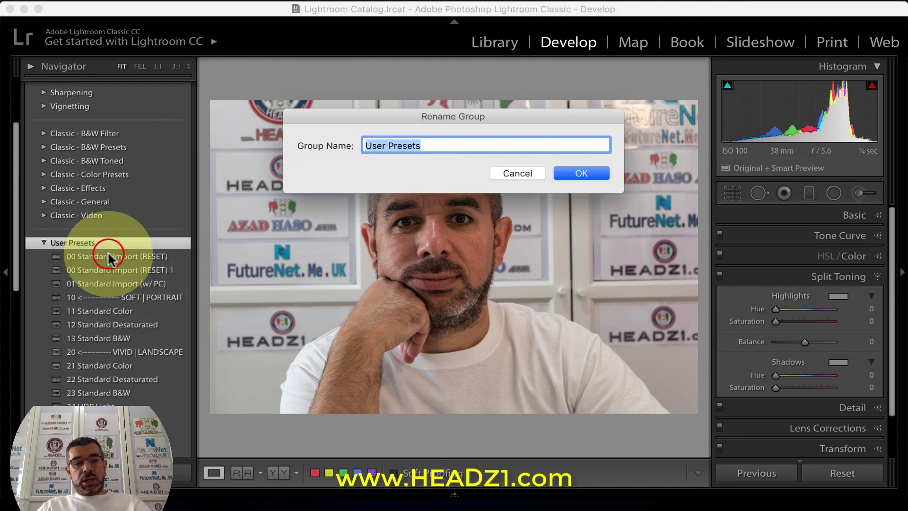
key("super+v")
left_click(582, 173)
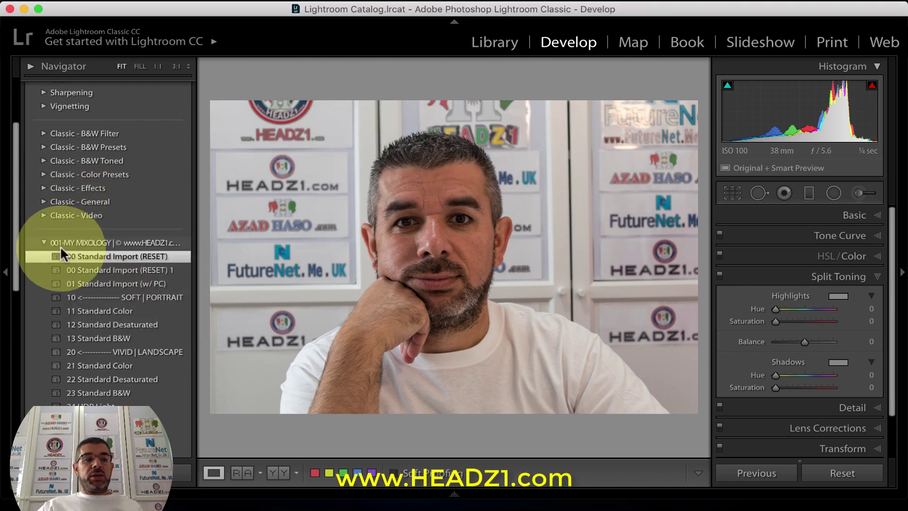
left_click(44, 242)
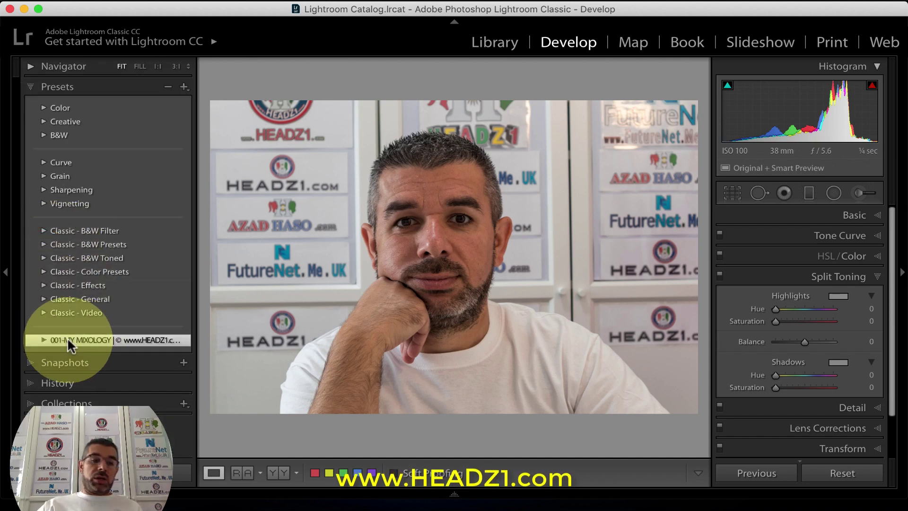
In Import Presets, browse to Desktop > 2-Headz1 > 002-BASE and copy the folder's full name
left_click(184, 87)
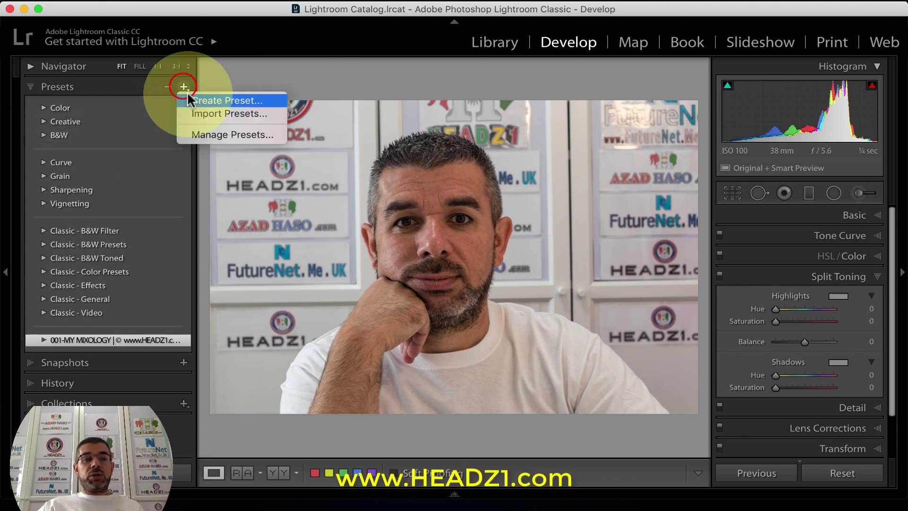
left_click(213, 112)
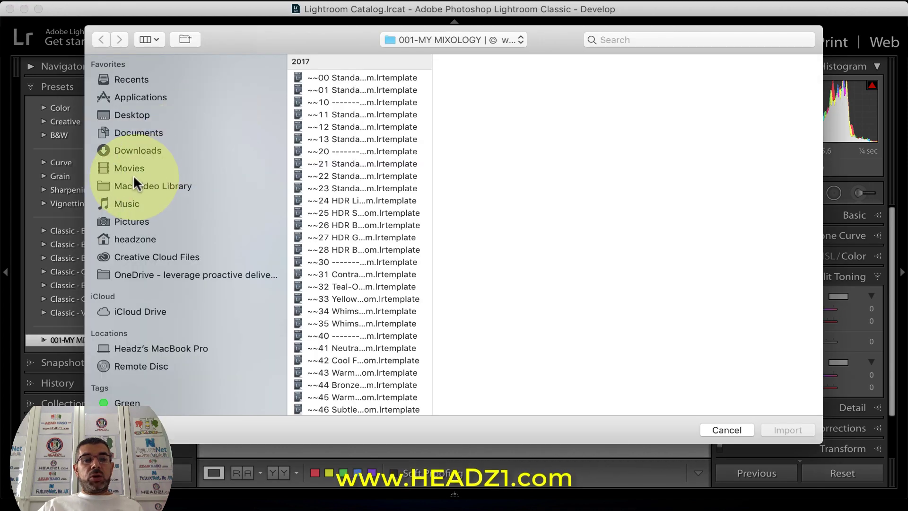
left_click(138, 113)
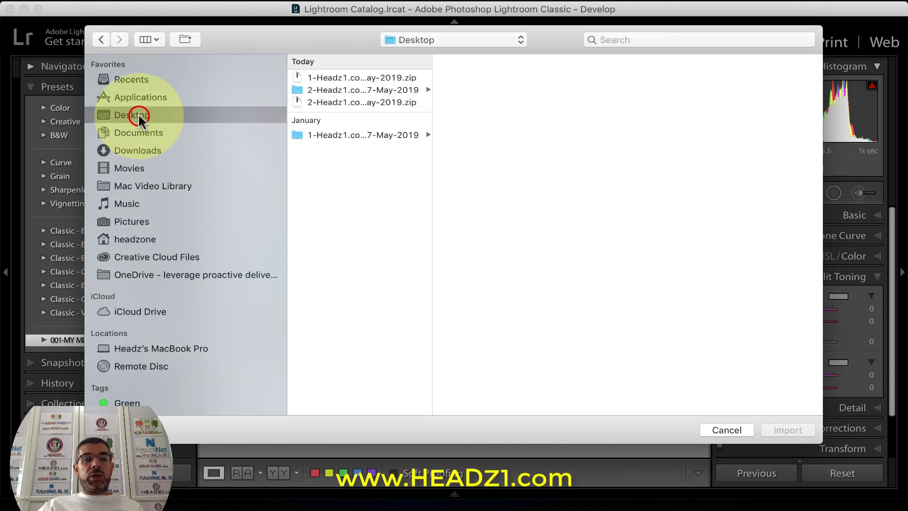
left_click(316, 90)
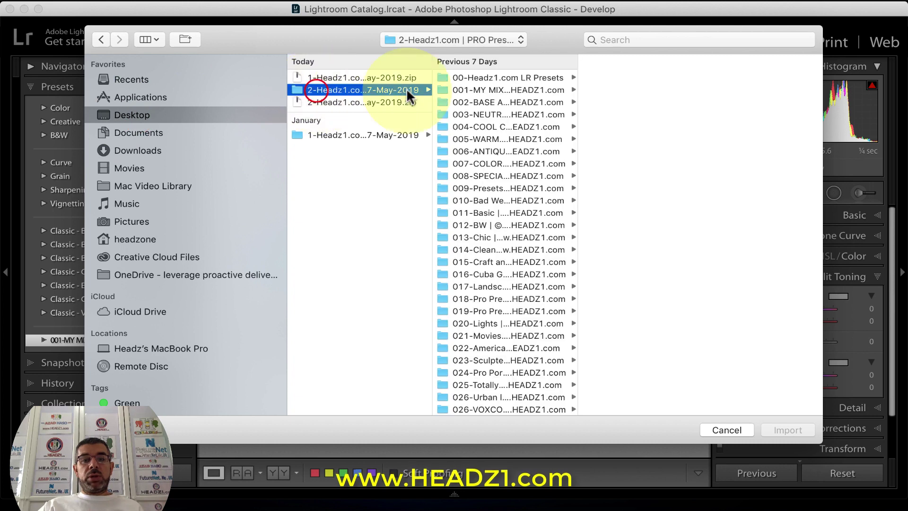
left_click(469, 100)
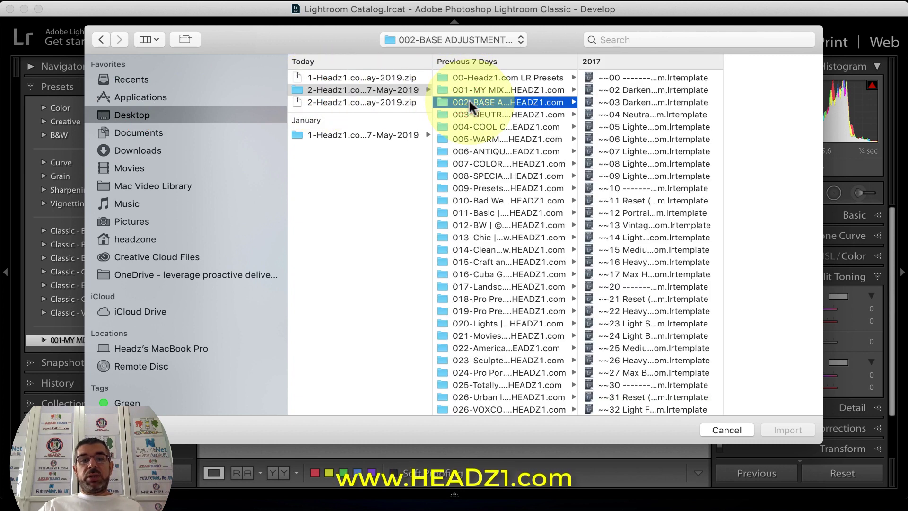
right_click(469, 101)
left_click(493, 108)
right_click(491, 106)
left_click(507, 152)
left_click(439, 103)
Select all .lrtemplate files in the 002-BASE folder and import them
left_click(439, 103)
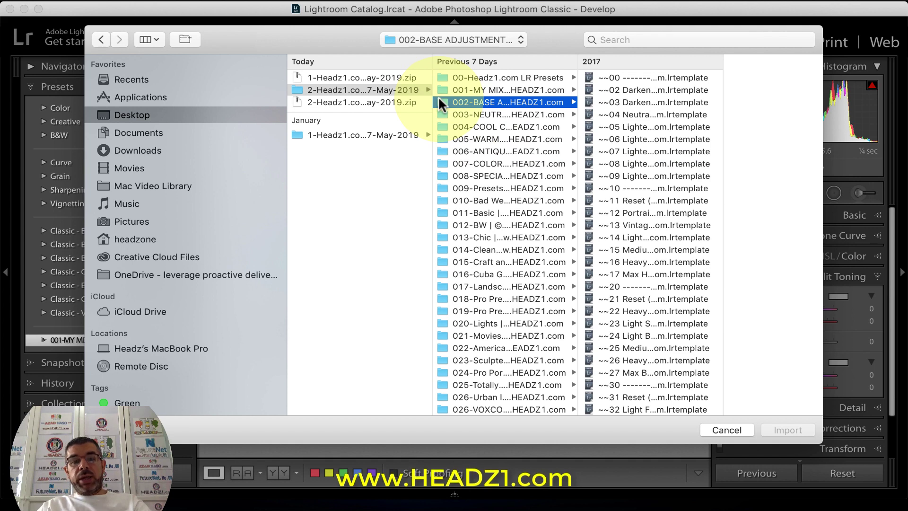
key("Right")
key("super+a")
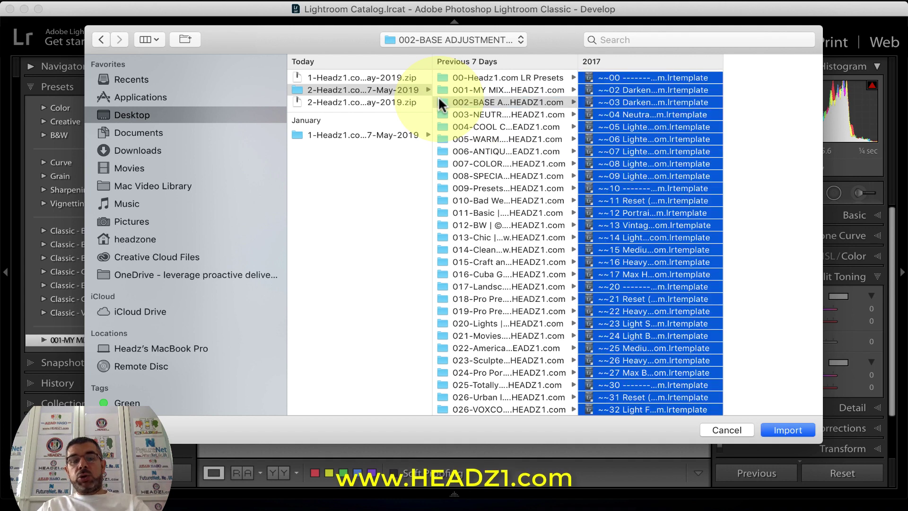
left_click(783, 429)
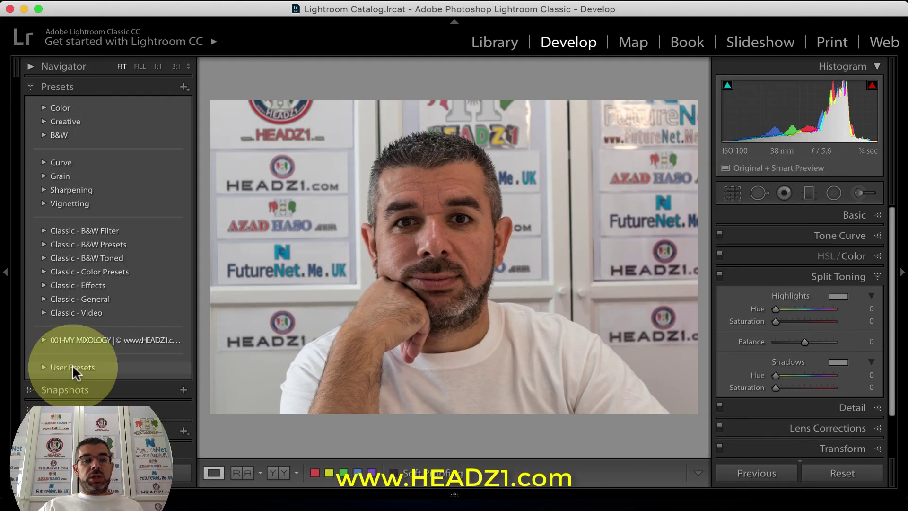
left_click(72, 367)
left_click(43, 366)
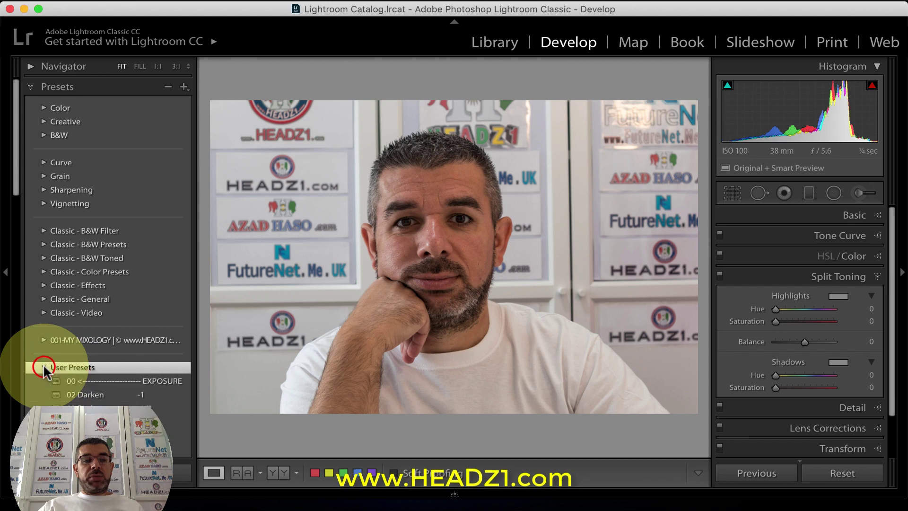
right_click(74, 367)
left_click(108, 369)
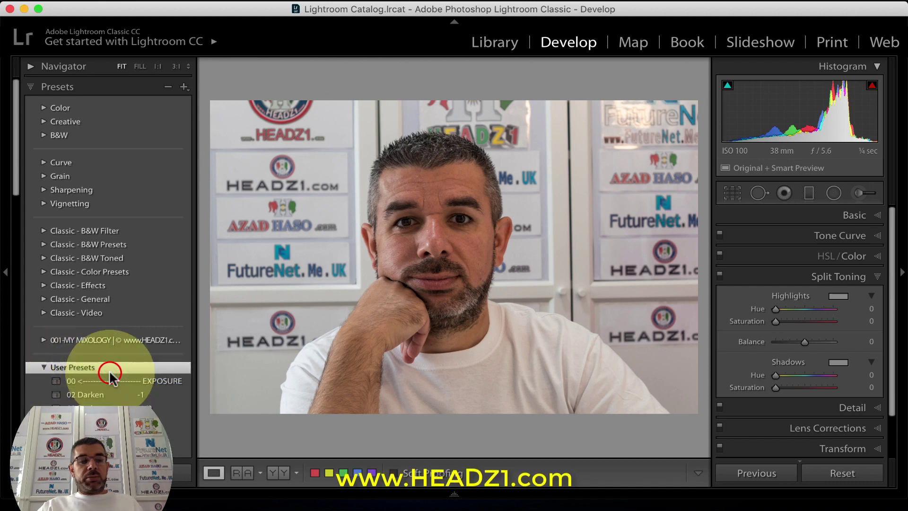
key("super+v")
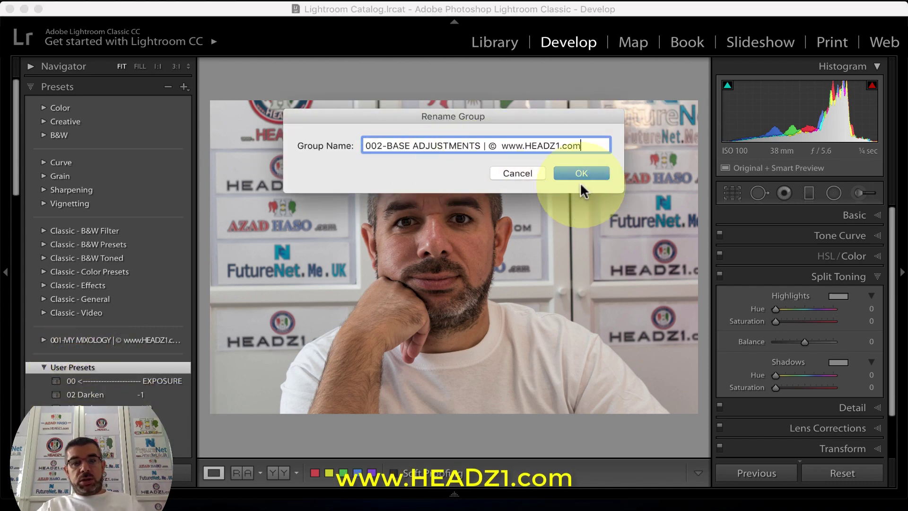
left_click(583, 174)
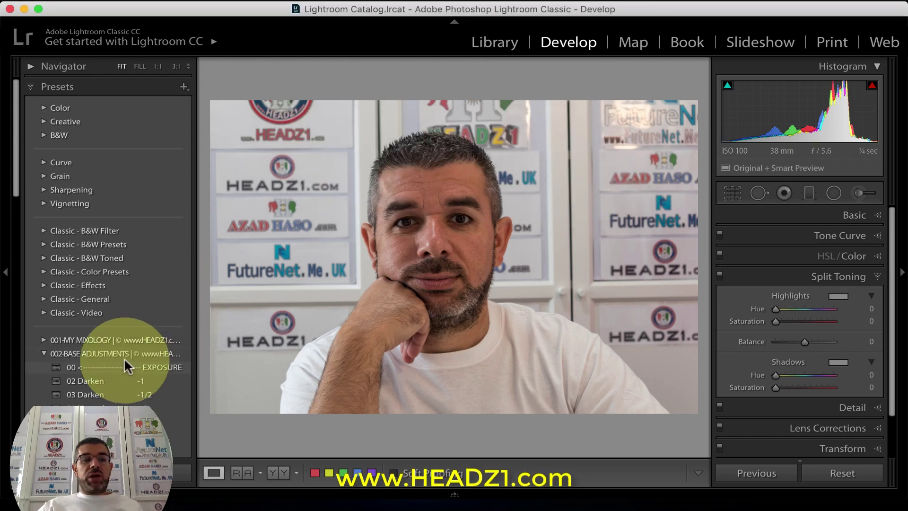
left_click(43, 354)
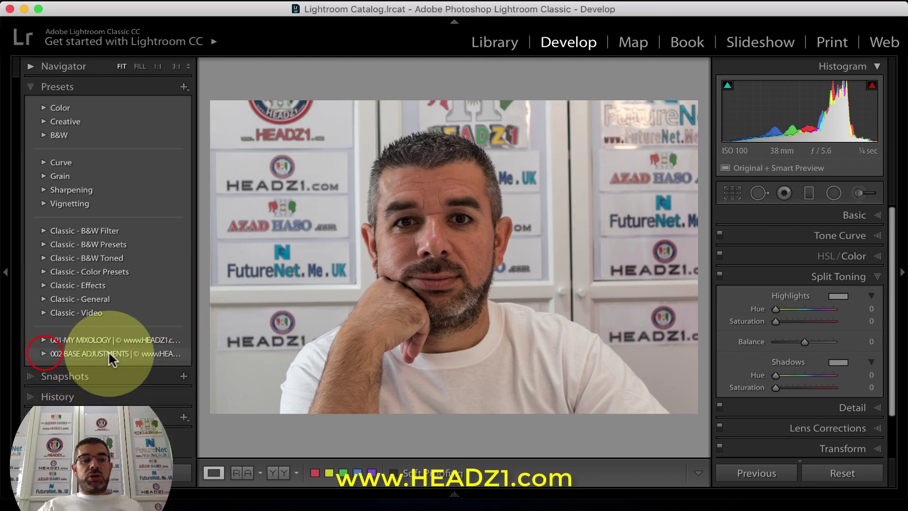
left_click(109, 353)
left_click(43, 354)
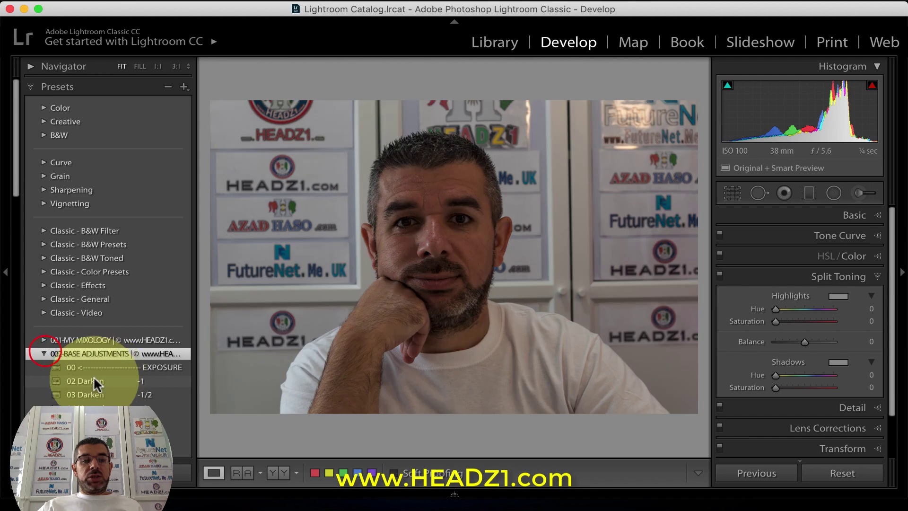
Show the Navigator thumbnail and apply the 75 Heavy Vignette preset to the portrait
scroll(90, 378, "down", 3)
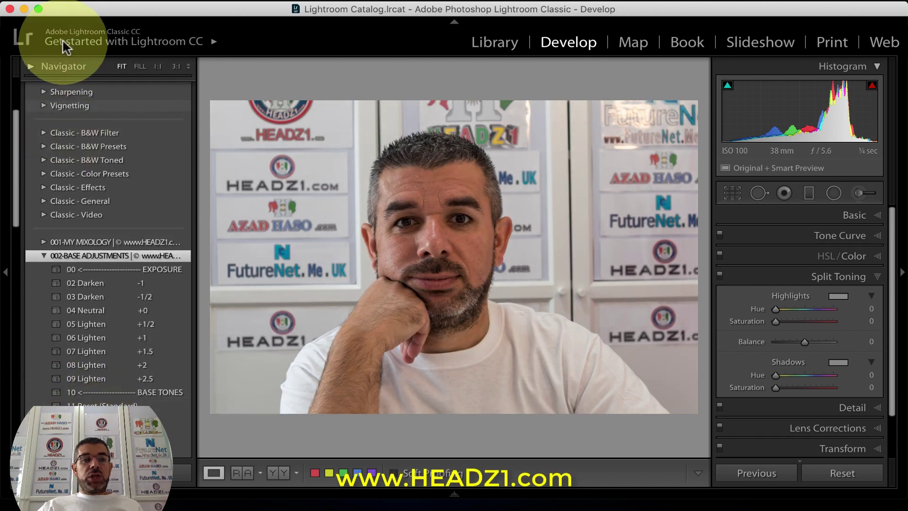
left_click(32, 65)
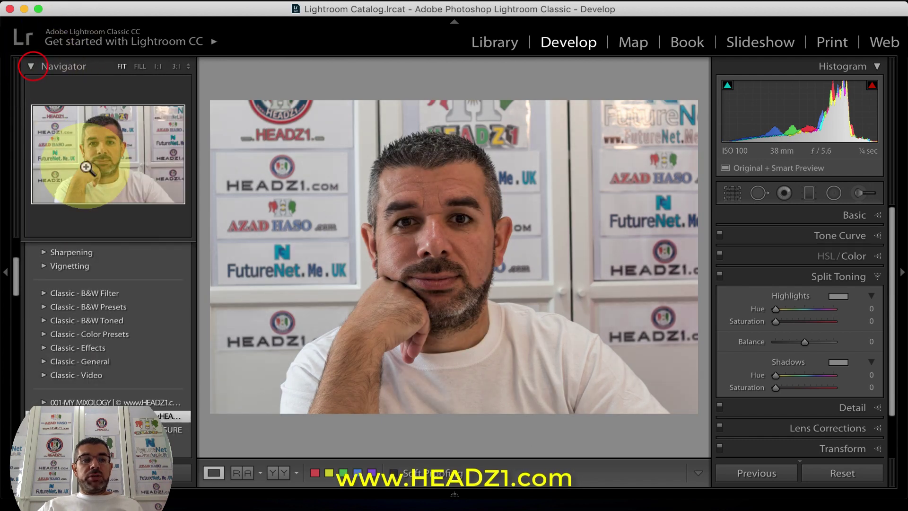
scroll(119, 406, "down", 3)
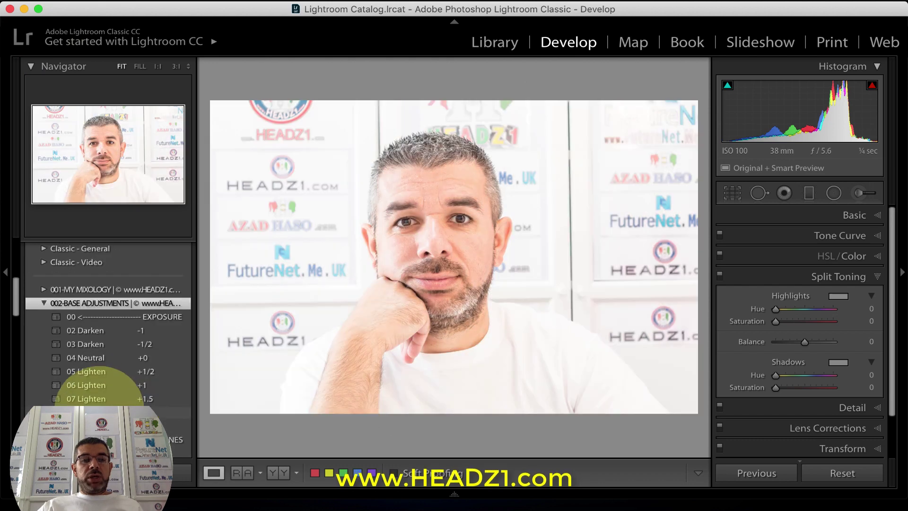
scroll(89, 388, "down", 3)
scroll(101, 399, "down", 4)
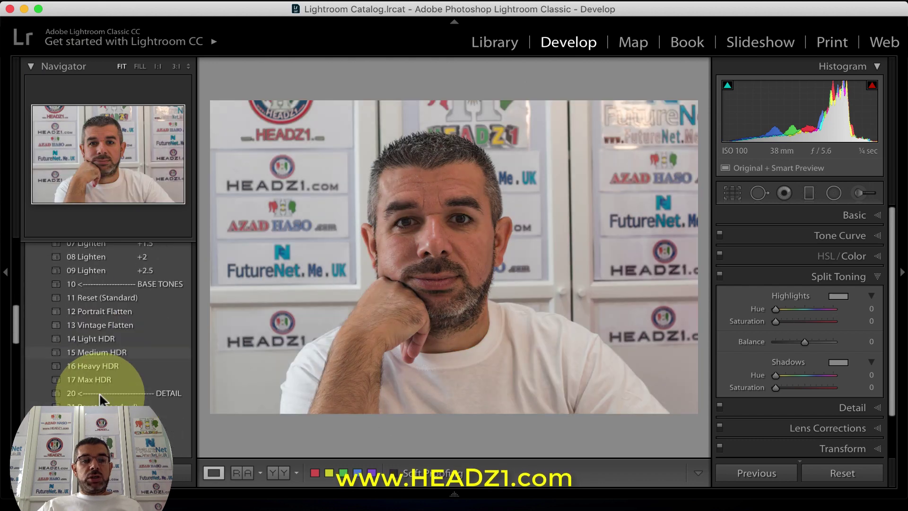
scroll(99, 392, "down", 10)
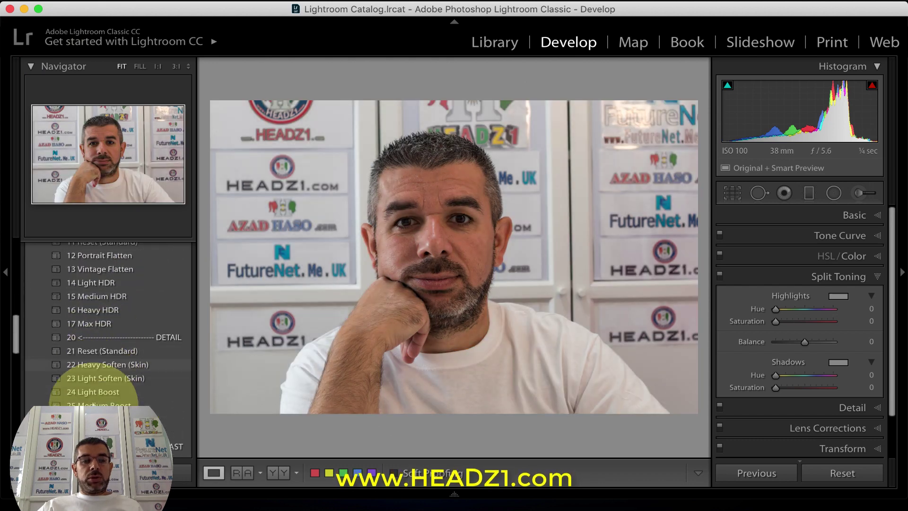
scroll(97, 392, "down", 8)
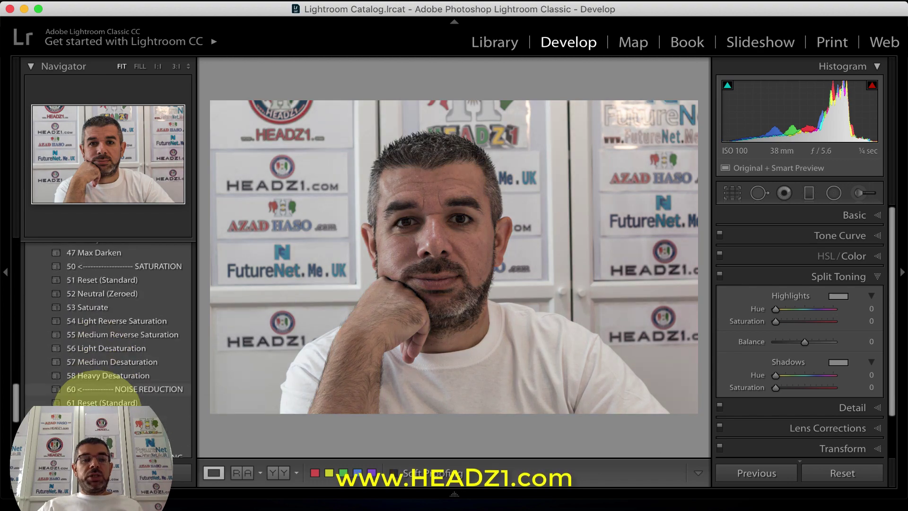
scroll(98, 391, "down", 8)
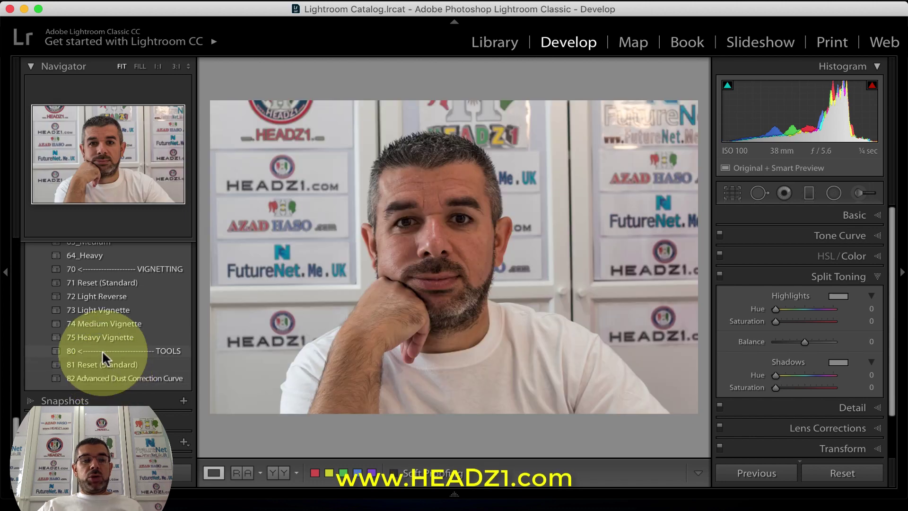
left_click(102, 332)
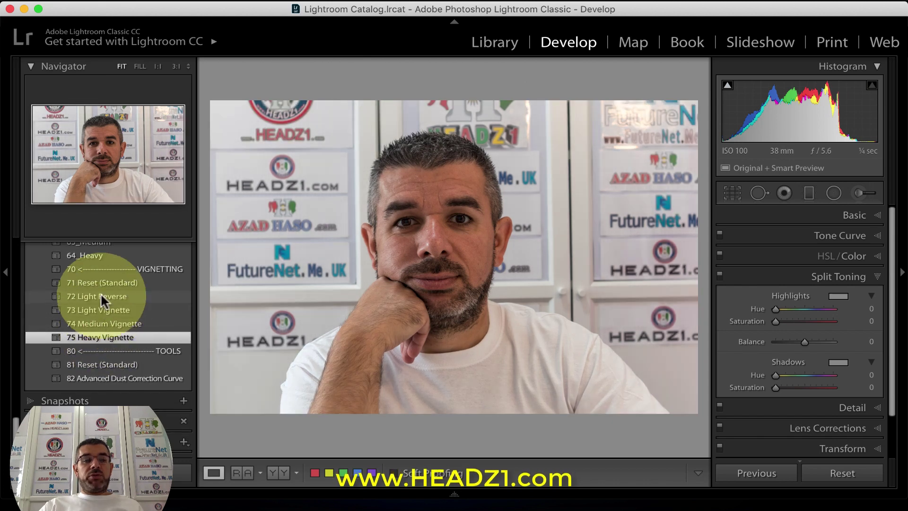
Try 44 Medium Brighten, settle on 45 Medium Darken, and collapse the 002-BASE ADJUSTMENTS group
scroll(103, 298, "up", 2)
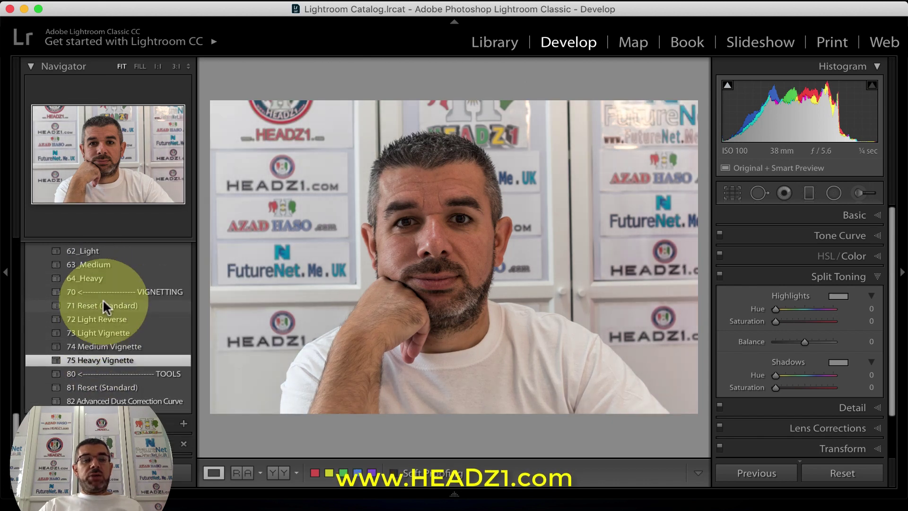
scroll(102, 305, "up", 10)
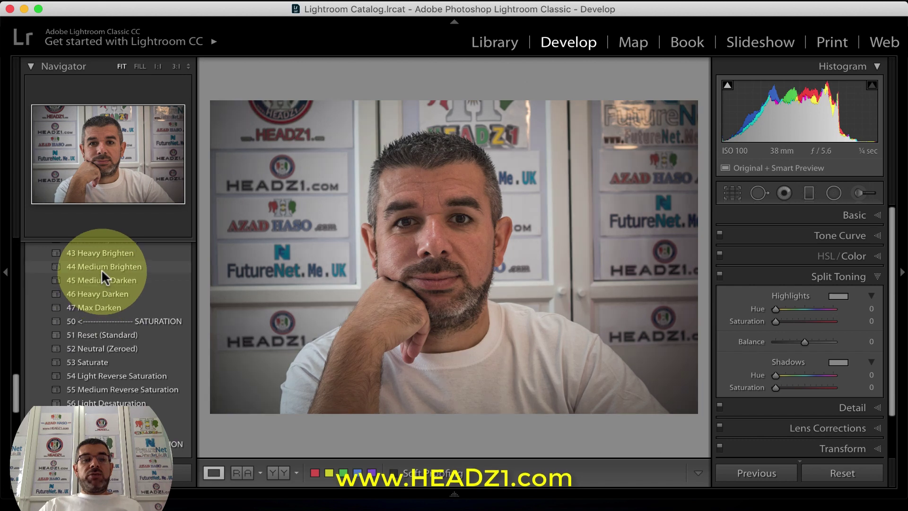
left_click(105, 267)
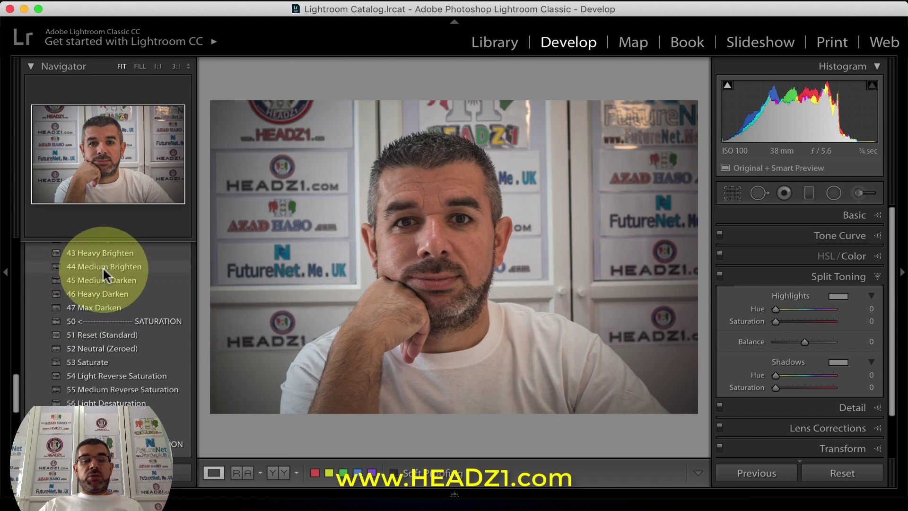
left_click(103, 281)
left_click(104, 280)
scroll(113, 309, "up", 4)
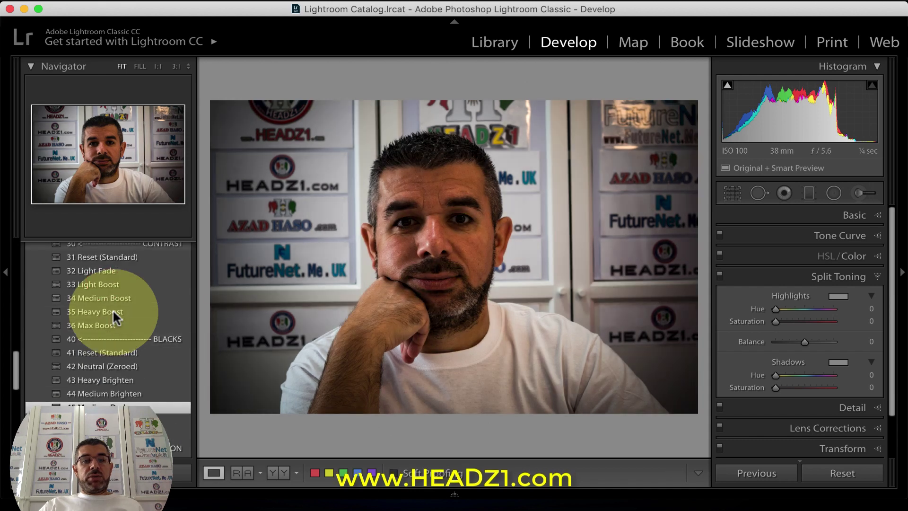
scroll(134, 296, "up", 10)
left_click(93, 343)
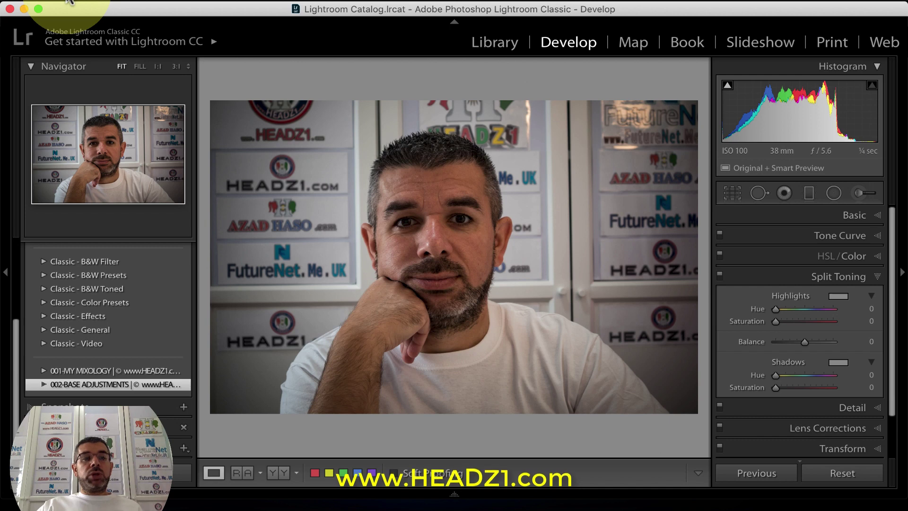
Open the Edit menu and move over to the Lightroom application menu
left_click(142, 5)
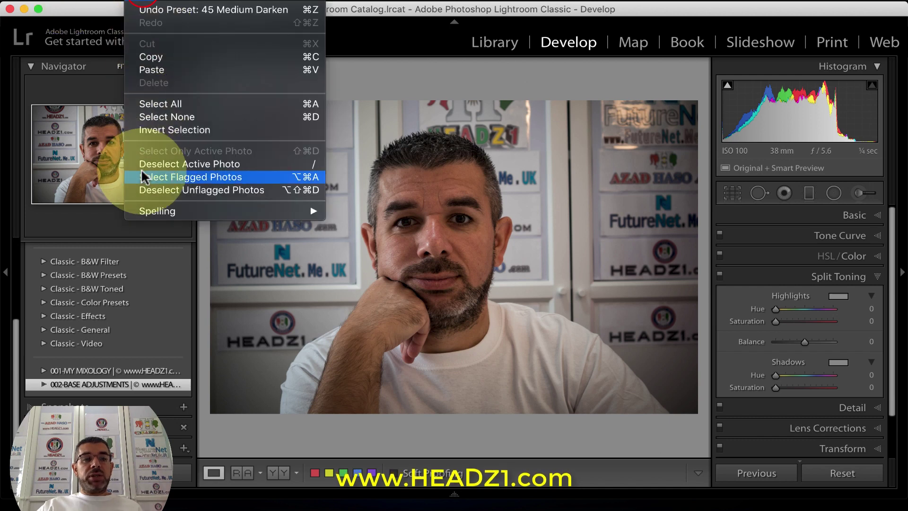
mouse_move(66, 1)
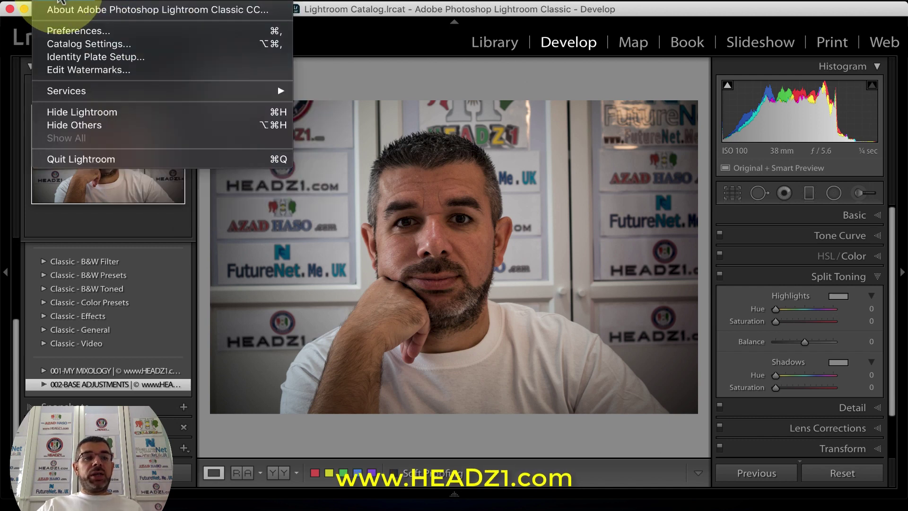
In Preferences > Presets, reveal the Develop presets folder, close it, then show all other Lightroom presets
left_click(78, 32)
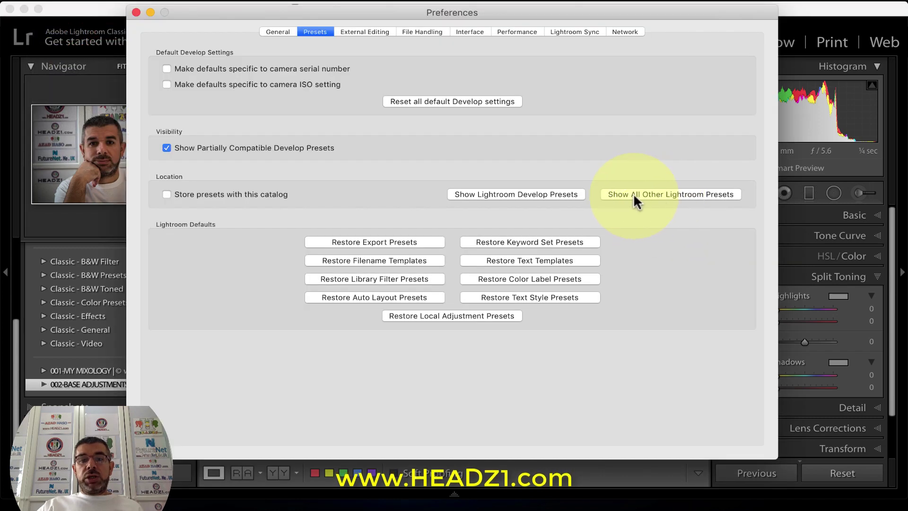
left_click(476, 194)
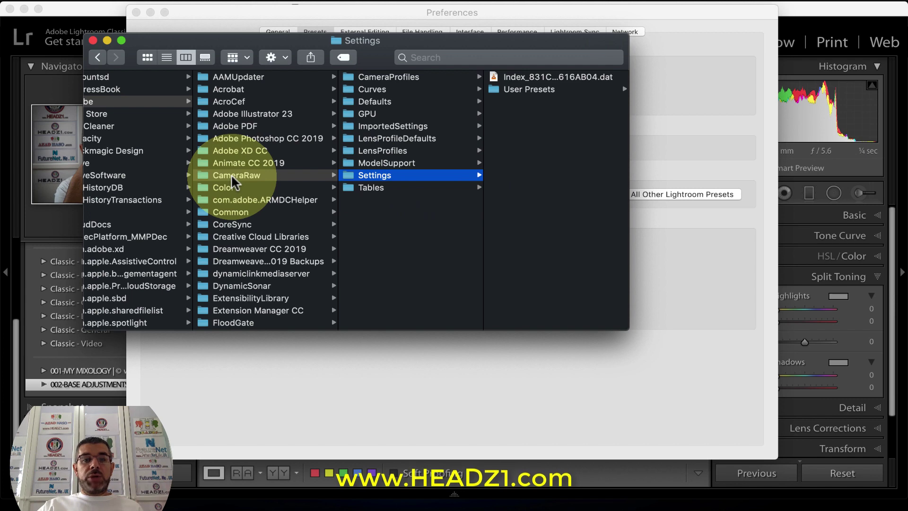
left_click(93, 41)
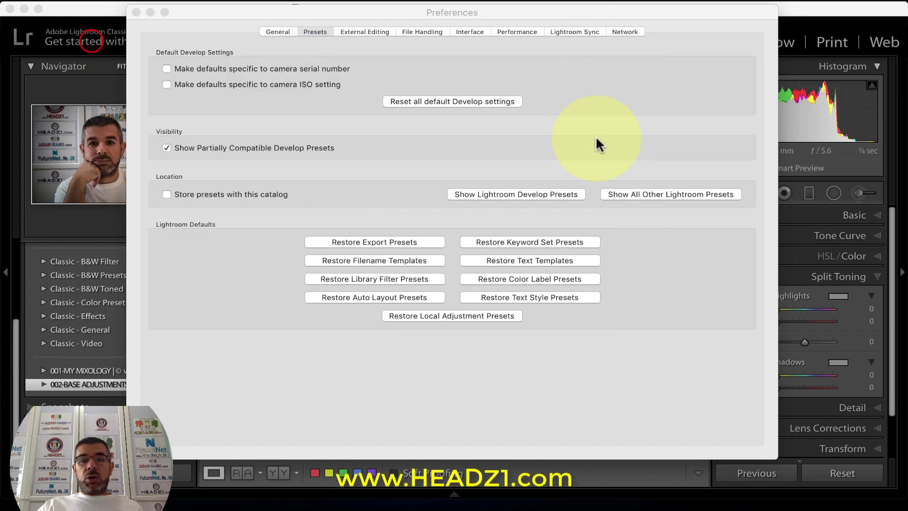
left_click(630, 193)
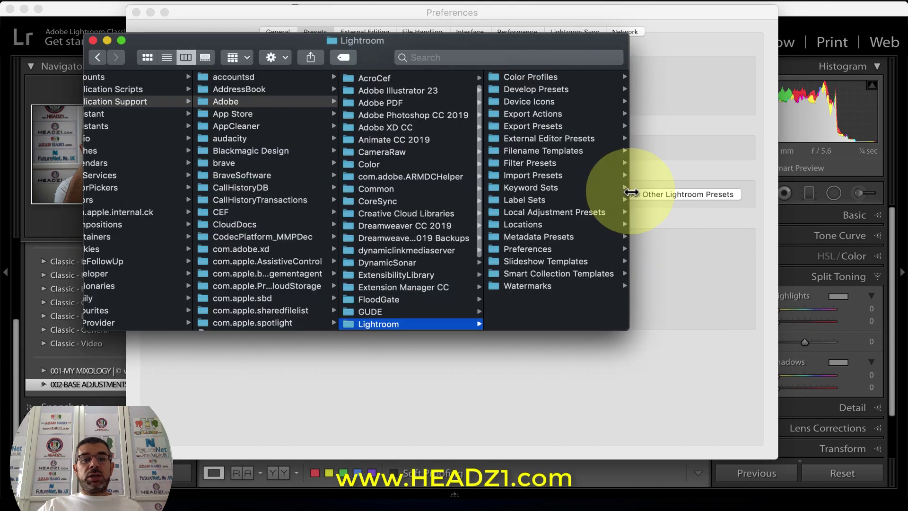
scroll(406, 278, "down", 3)
scroll(391, 265, "up", 2)
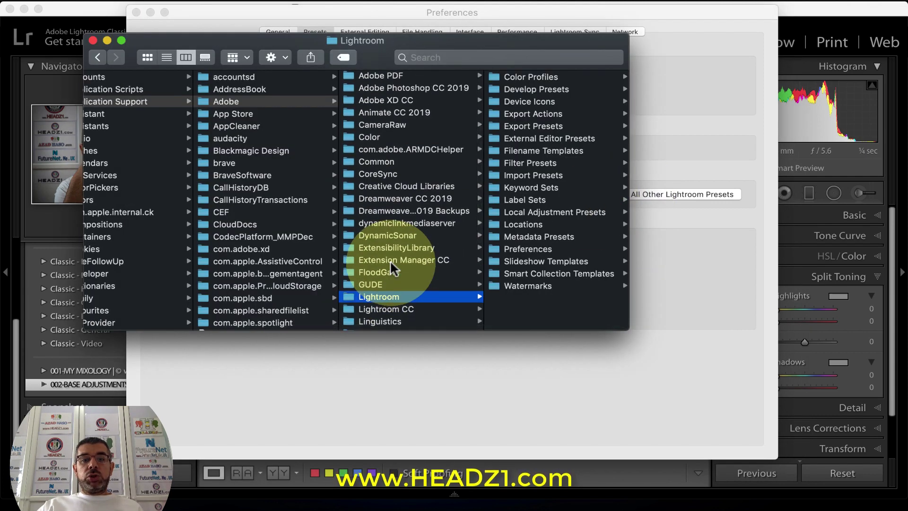
Browse CameraRaw > Settings > User Presets, then open the desktop '1-Headz1.com | PRO Presets' folder
left_click(383, 125)
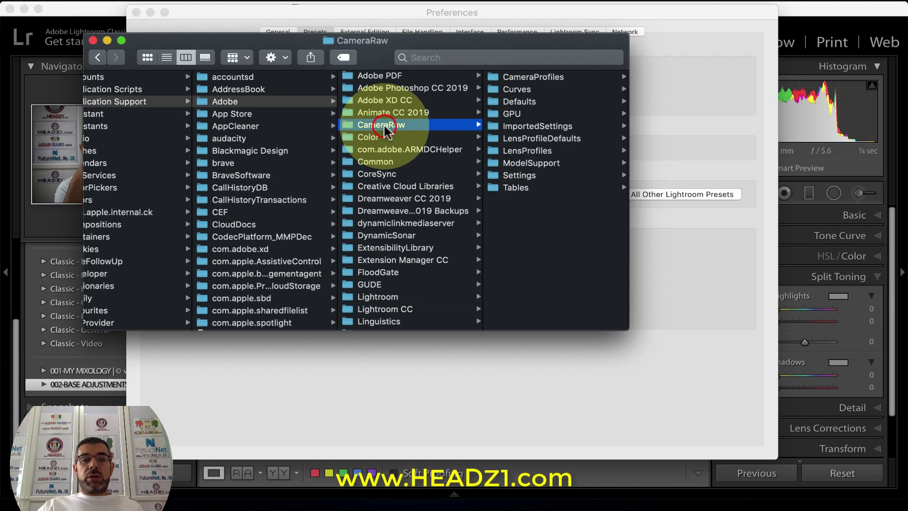
left_click(521, 174)
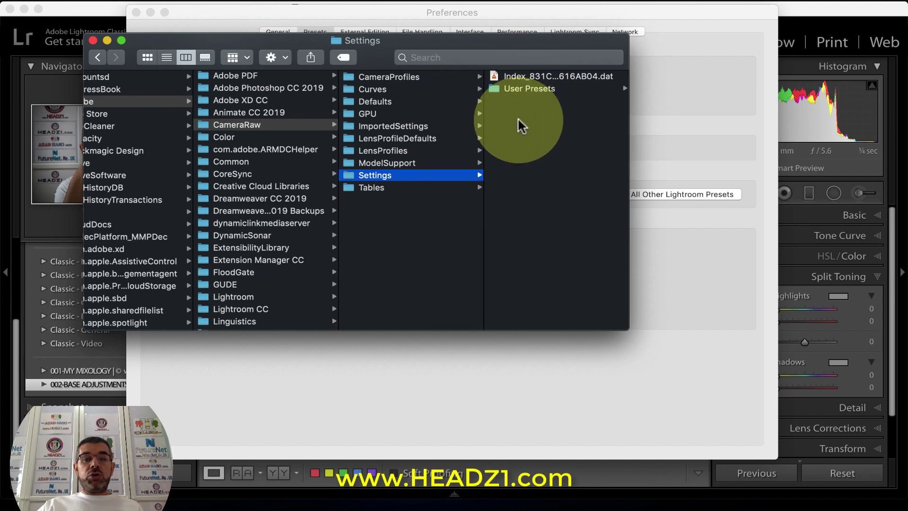
left_click(523, 91)
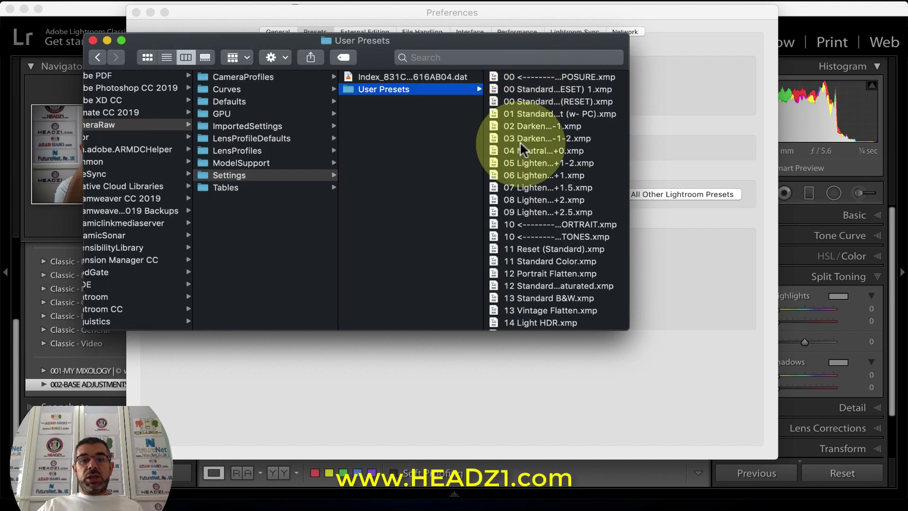
scroll(520, 142, "down", 5)
scroll(520, 143, "down", 15)
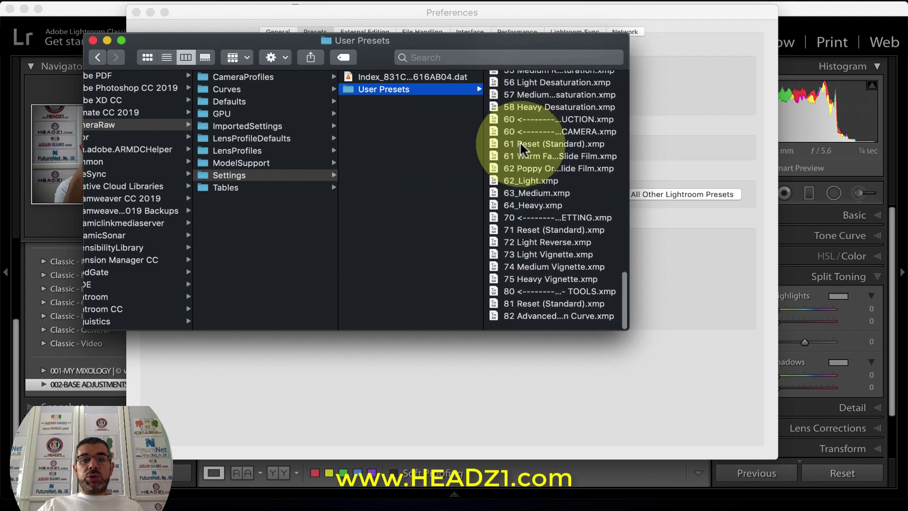
scroll(520, 142, "up", 15)
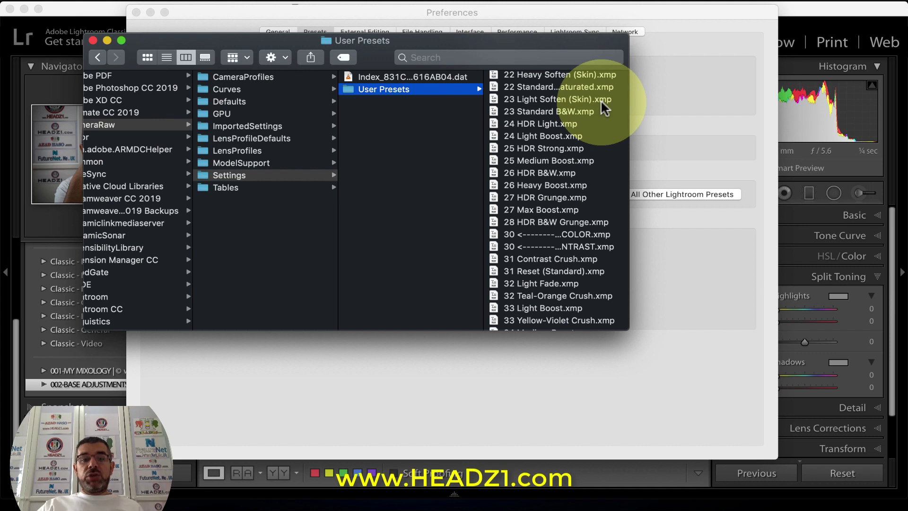
left_click(408, 123)
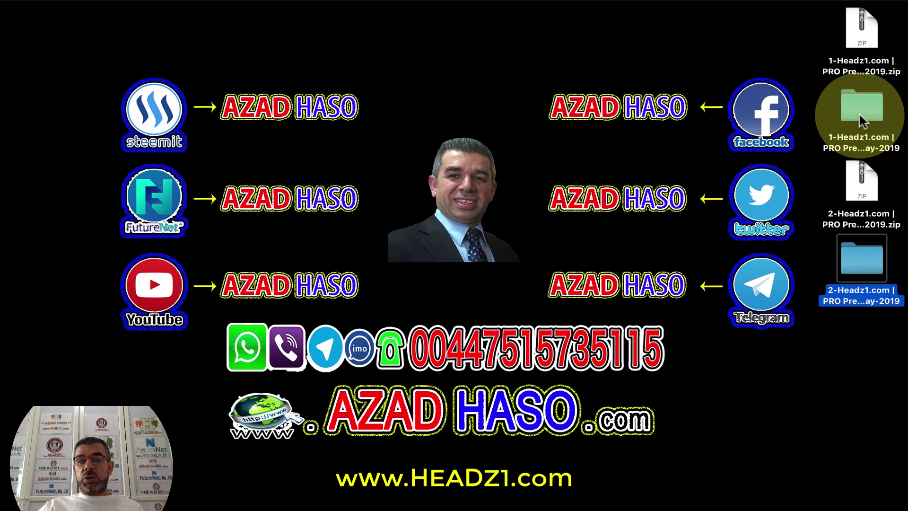
double_click(859, 114)
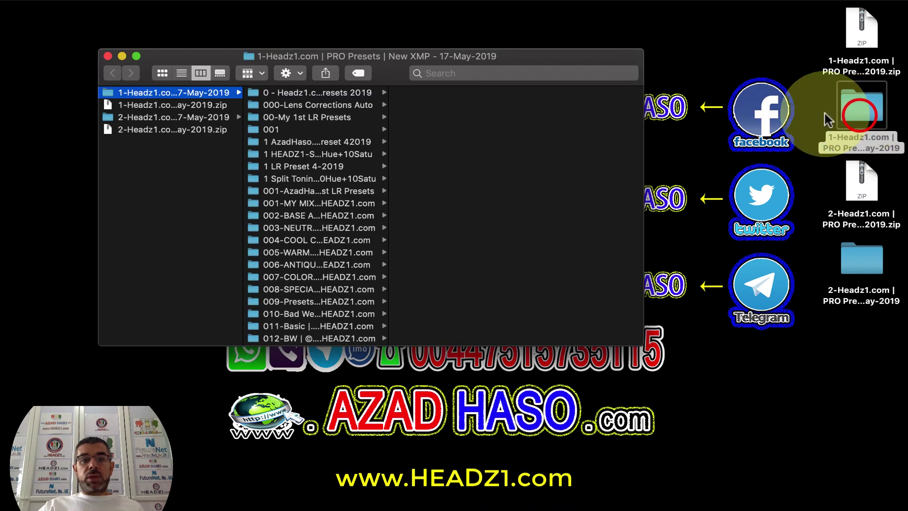
Select the six top folders, from '0 - Headz1.com | PRO Presets 2019' through the 001 packs, and copy them
scroll(292, 123, "down", 15)
scroll(291, 124, "up", 15)
scroll(292, 126, "up", 1)
left_click(285, 104)
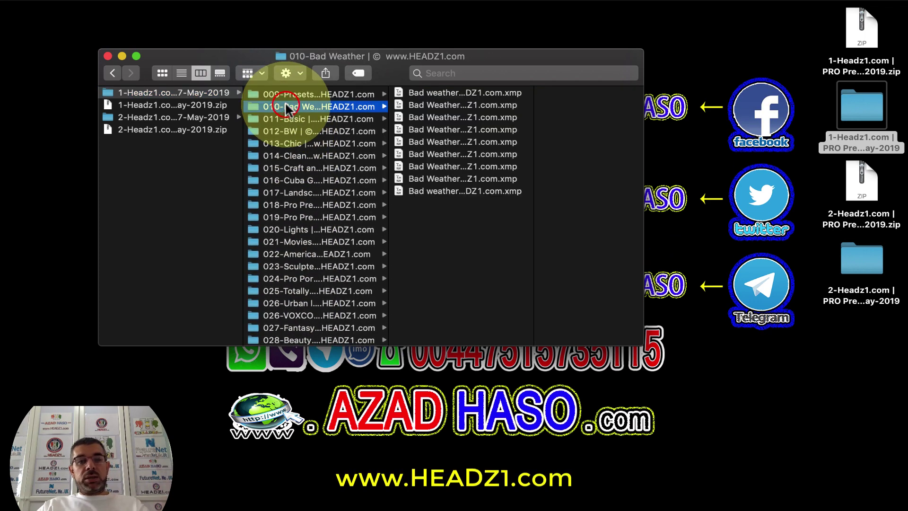
scroll(285, 104, "up", 10)
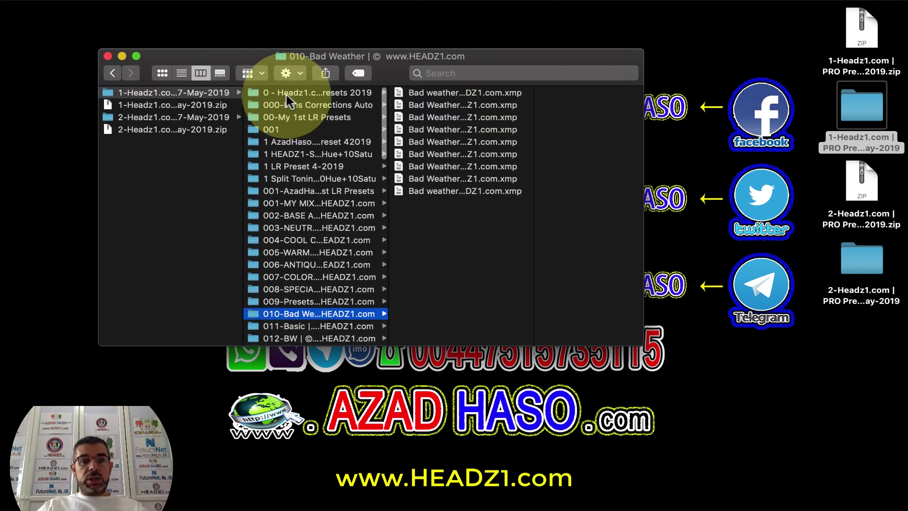
left_click(286, 91)
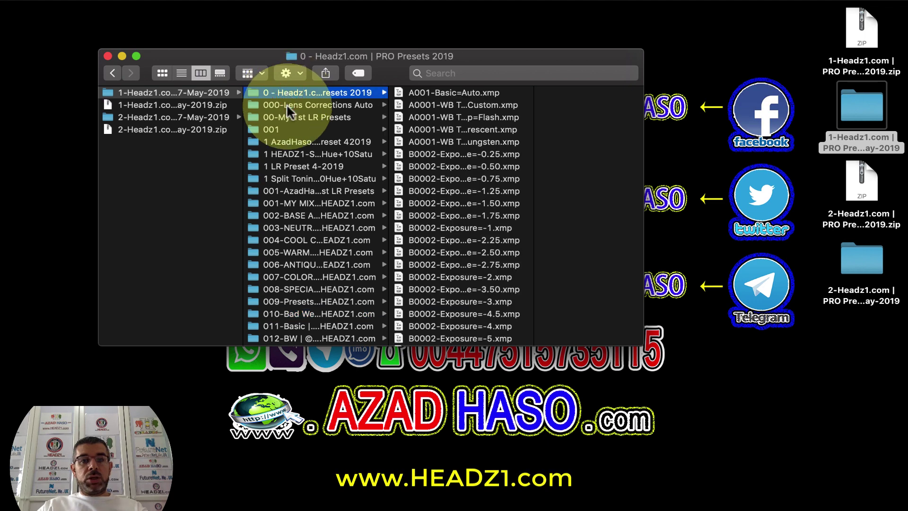
left_click(286, 104, "shift")
left_click(289, 115, "shift")
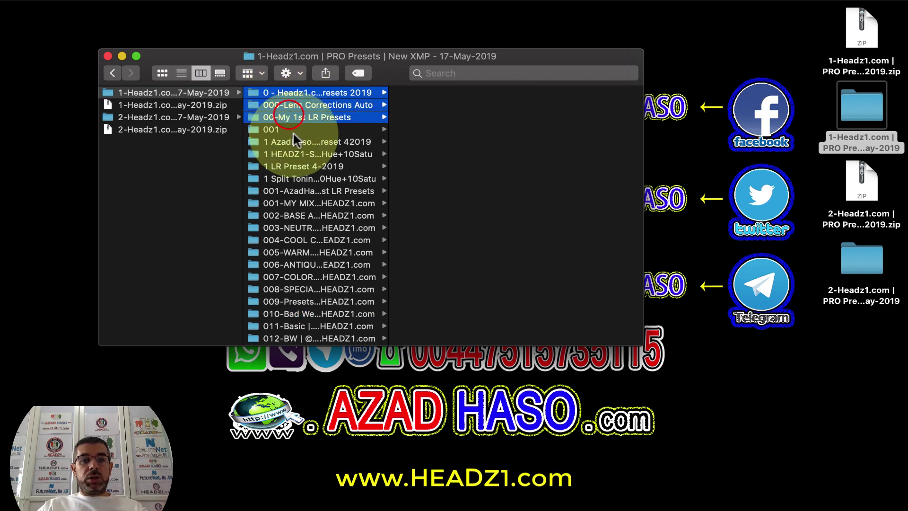
left_click(289, 132, "shift")
left_click(299, 144, "shift")
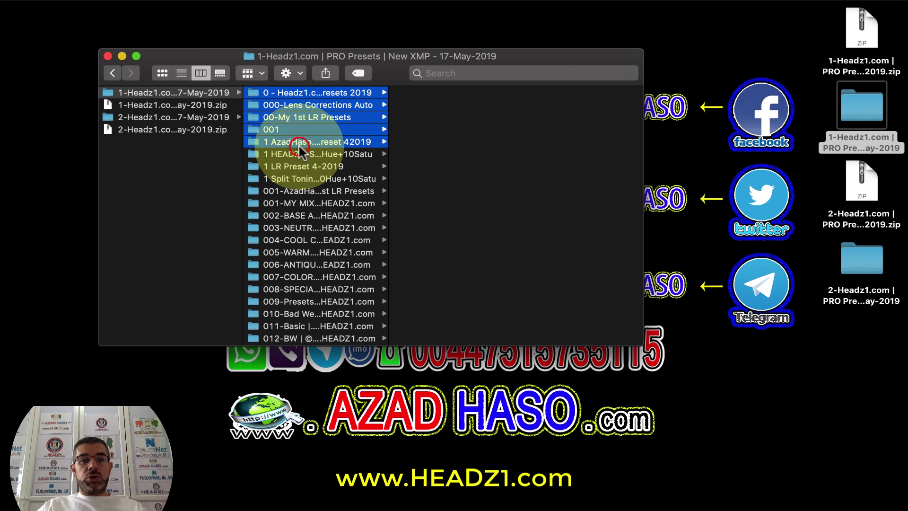
left_click(299, 153, "shift")
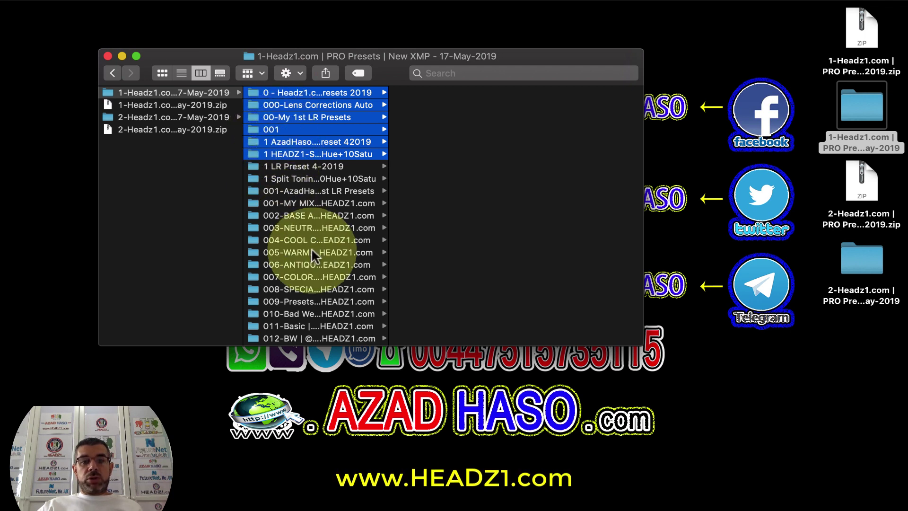
right_click(253, 91)
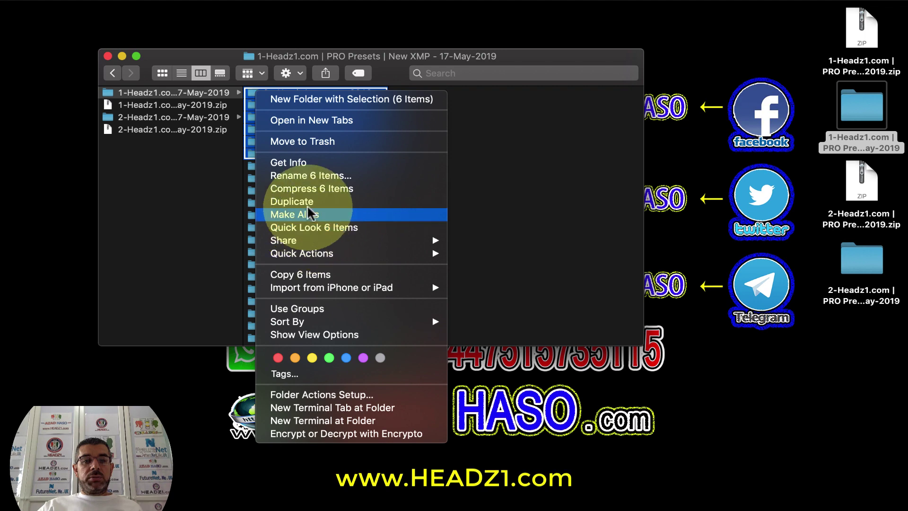
left_click(308, 275)
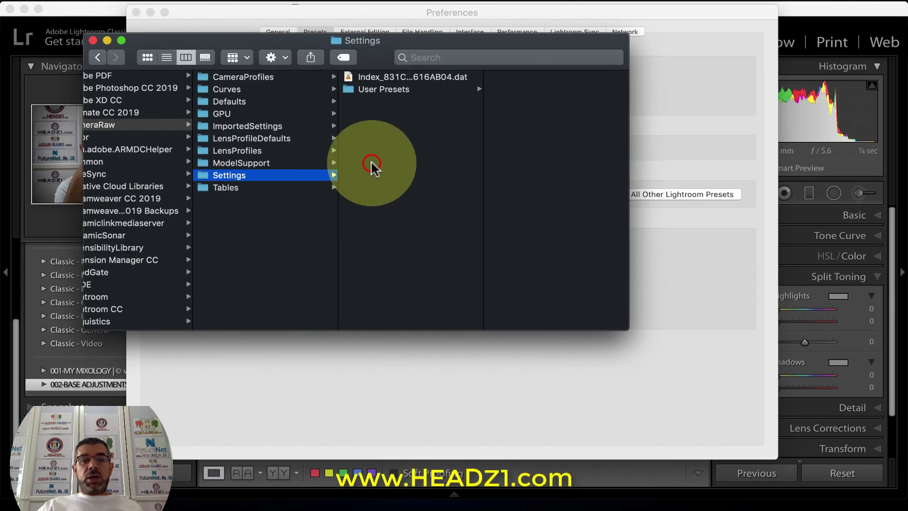
Paste the six preset folders into CameraRaw's Settings folder, then close Finder and Lightroom's Preferences
right_click(371, 164)
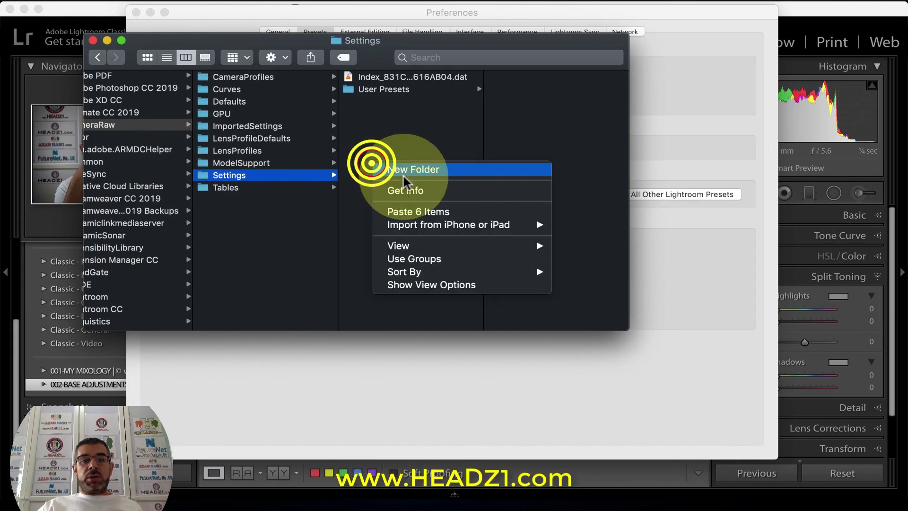
left_click(410, 212)
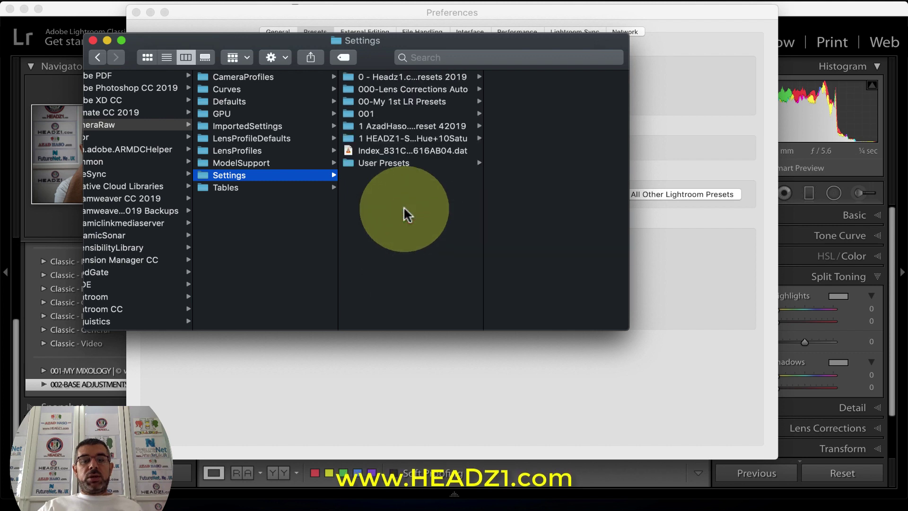
left_click(92, 41)
left_click(136, 12)
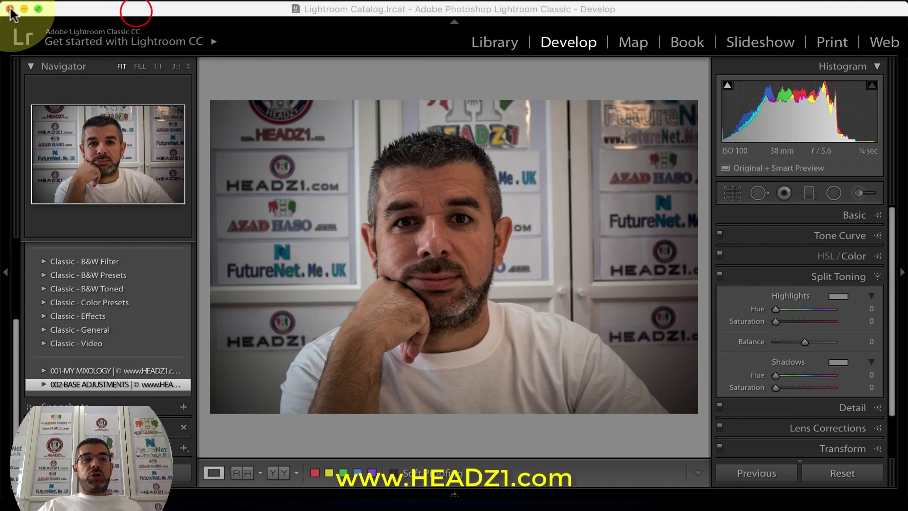
Review the Presets panel, then quit Lightroom Classic so the copied presets load on relaunch
scroll(72, 283, "down", 1)
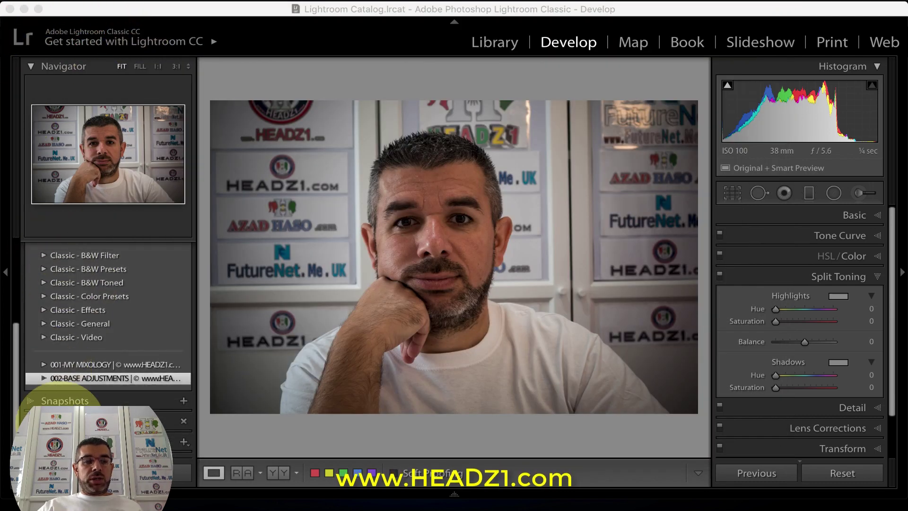
scroll(59, 270, "up", 3)
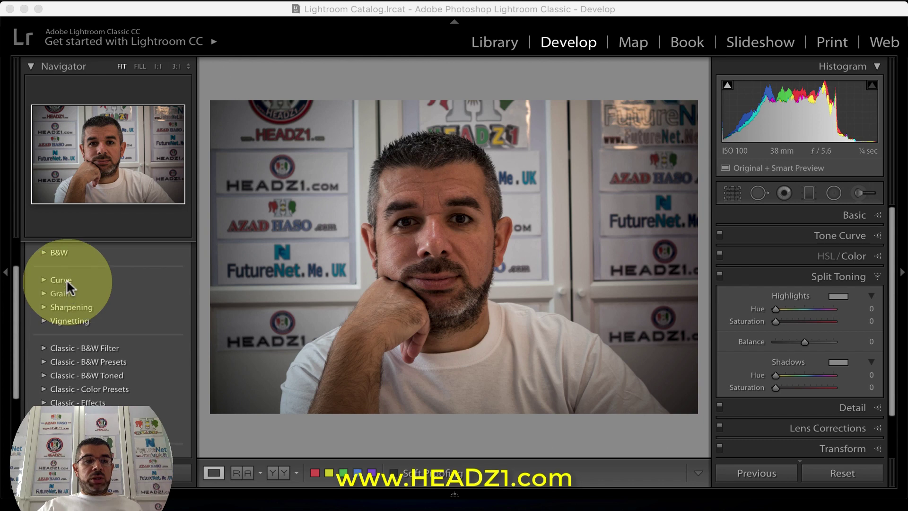
scroll(66, 279, "up", 3)
scroll(69, 293, "down", 6)
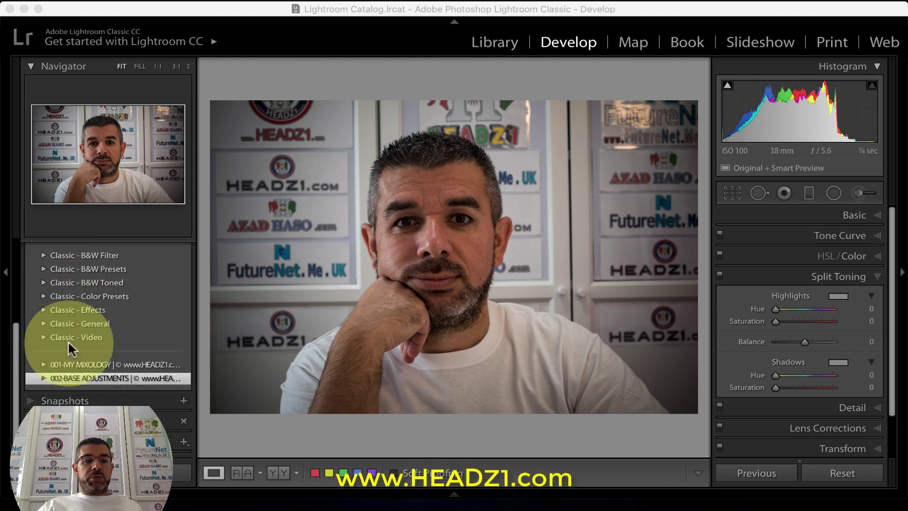
left_click(74, 373)
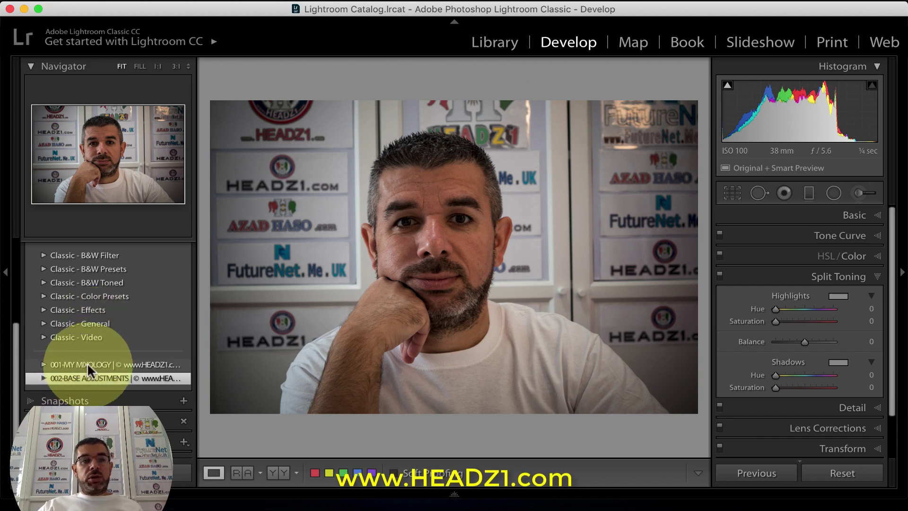
left_click(10, 9)
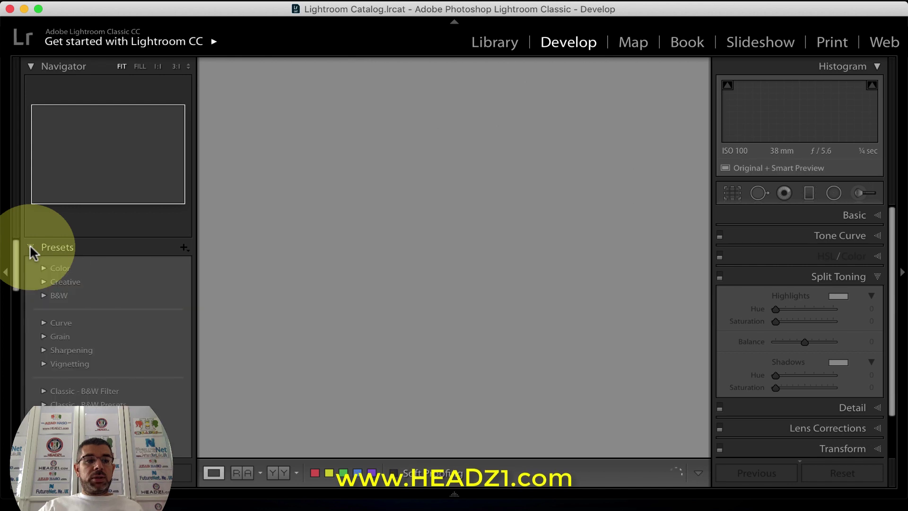
Hide the Navigator and expand the 0 Basic -Headz1.com LR Presets group
left_click(30, 65)
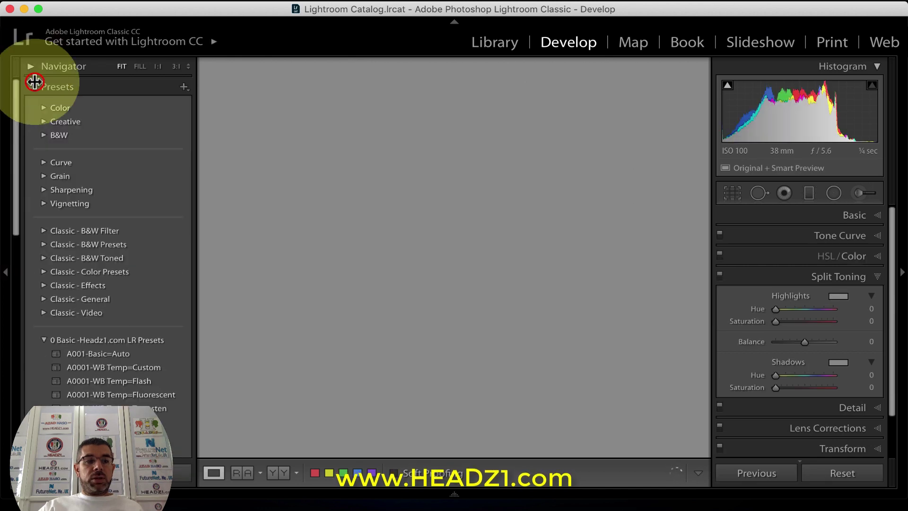
scroll(148, 316, "down", 3)
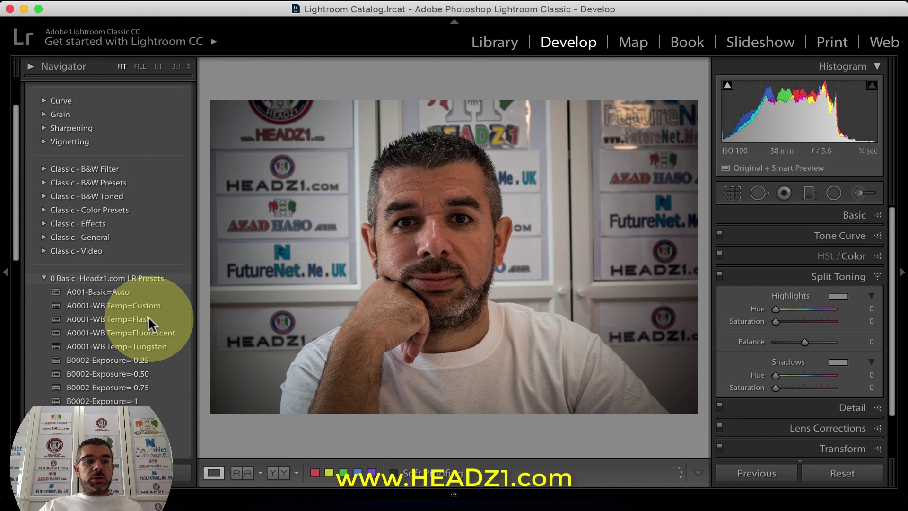
left_click(44, 279)
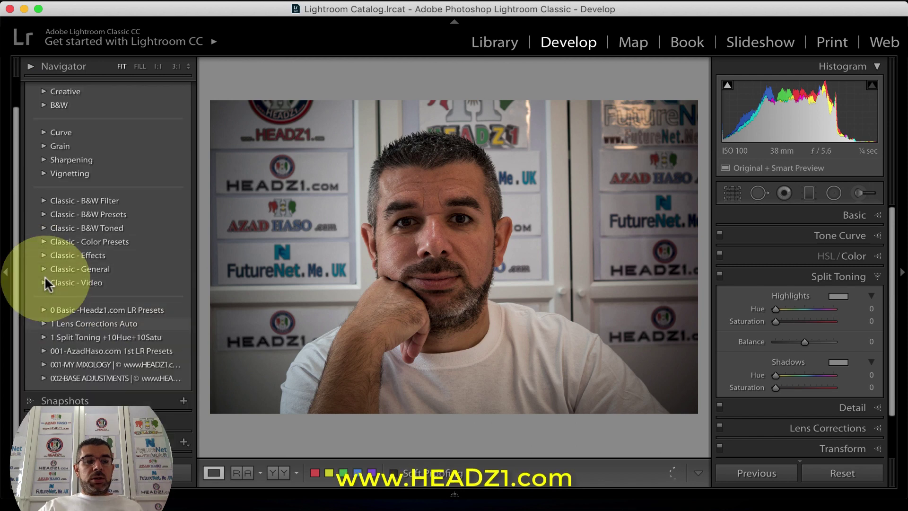
left_click(39, 311)
Preview A001-Basic=Auto and the WB Temp Custom, Flash, Fluorescent and Tungsten presets
left_click(75, 323)
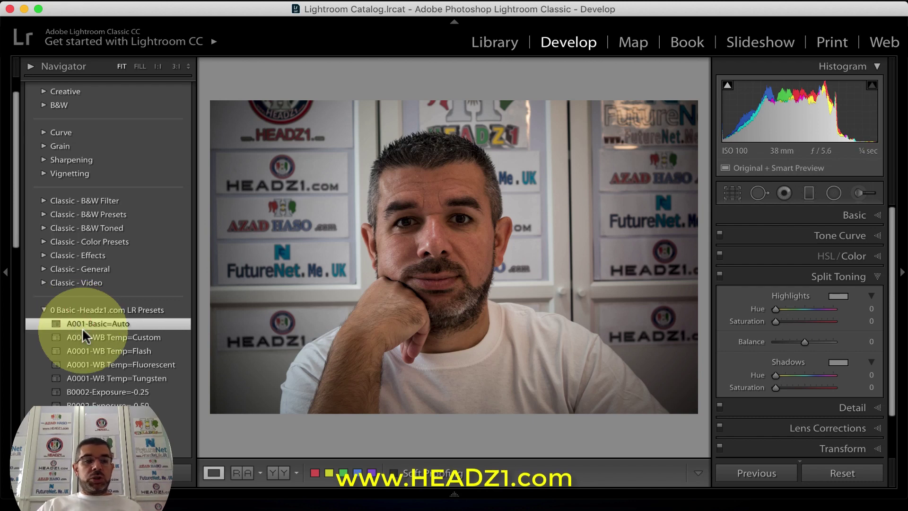
left_click(87, 336)
left_click(95, 350)
left_click(94, 363)
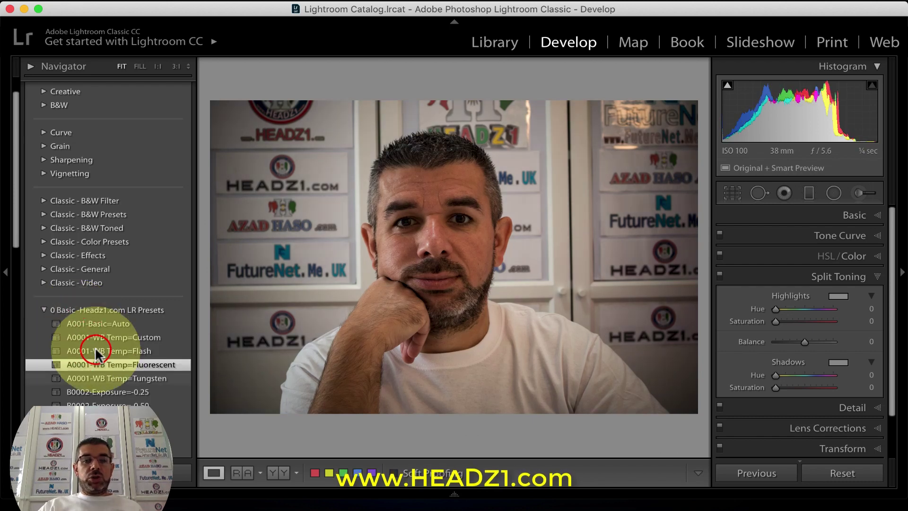
left_click(94, 379)
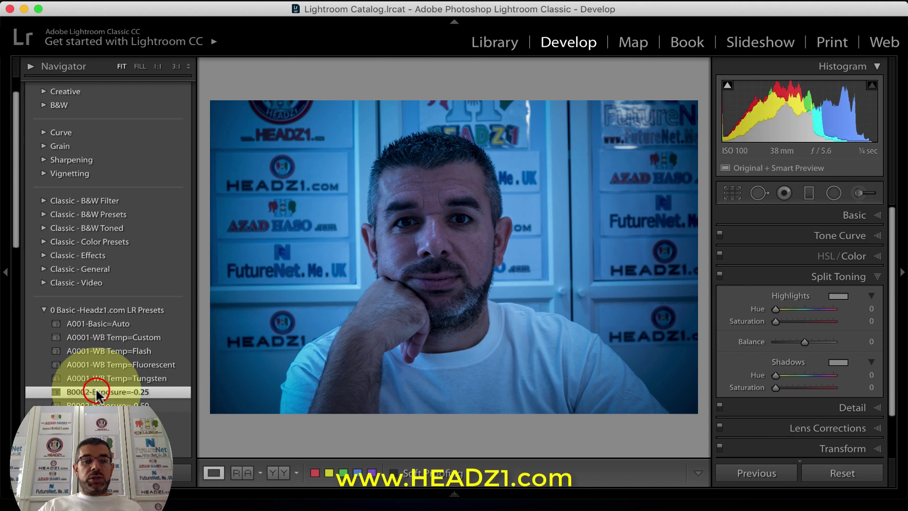
Preview the negative B0002-Exposure presets from -0.25 down to -4
left_click(97, 405)
left_click(99, 419)
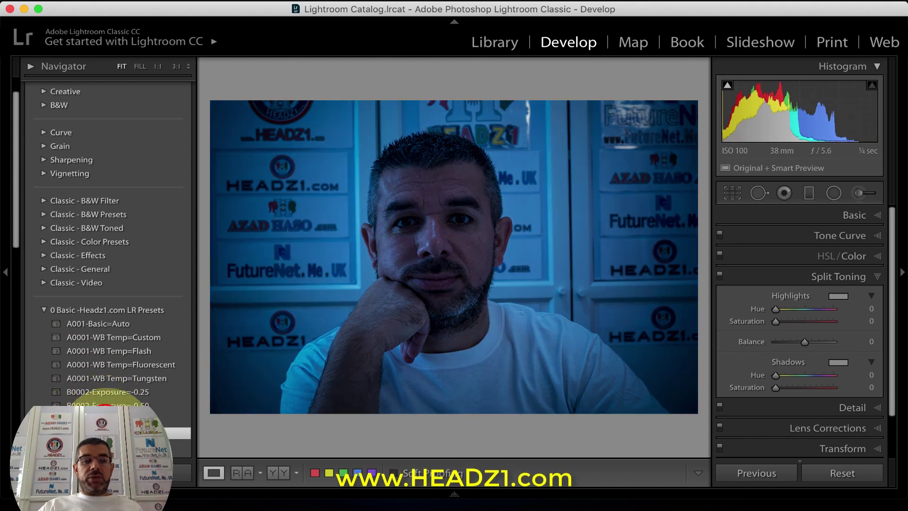
left_click(100, 432)
scroll(92, 284, "down", 4)
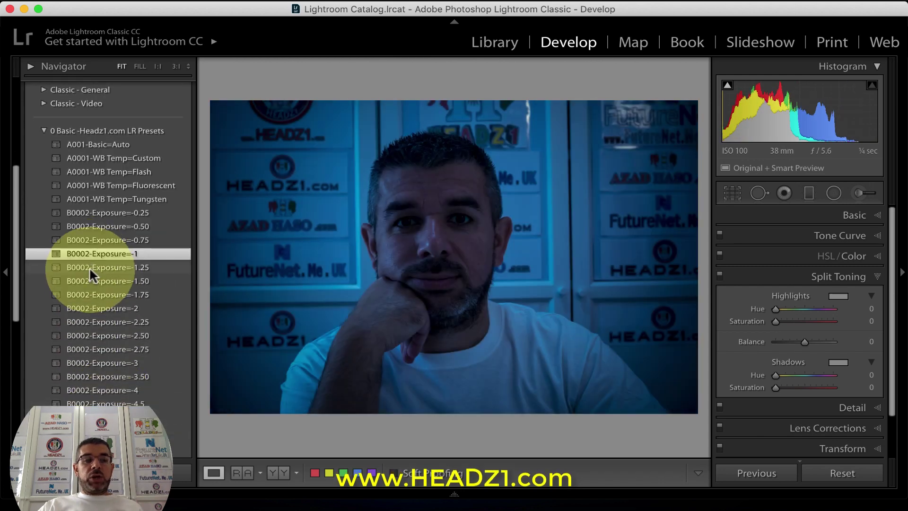
left_click(89, 267)
left_click(105, 337)
left_click(108, 390)
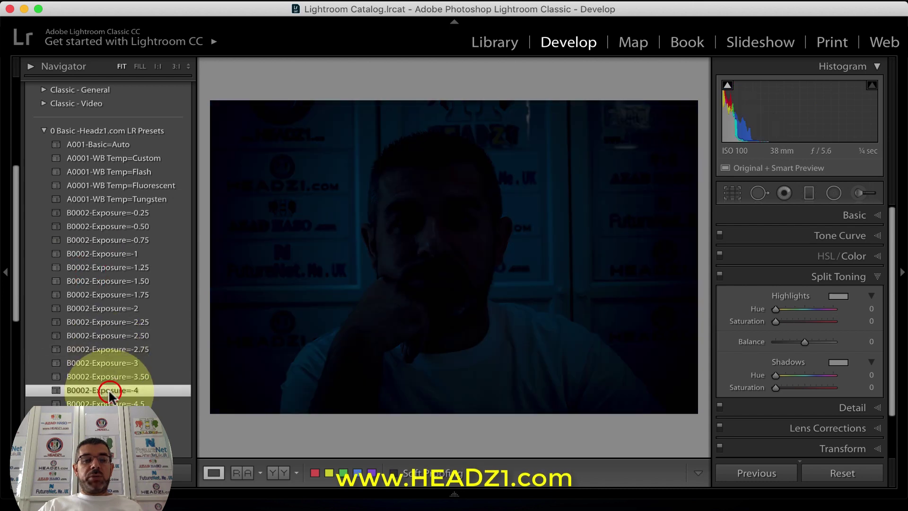
Preview positive B0002-Exposure presets from +0.50 upward, ending on +2.25
scroll(109, 389, "down", 2)
left_click(102, 338)
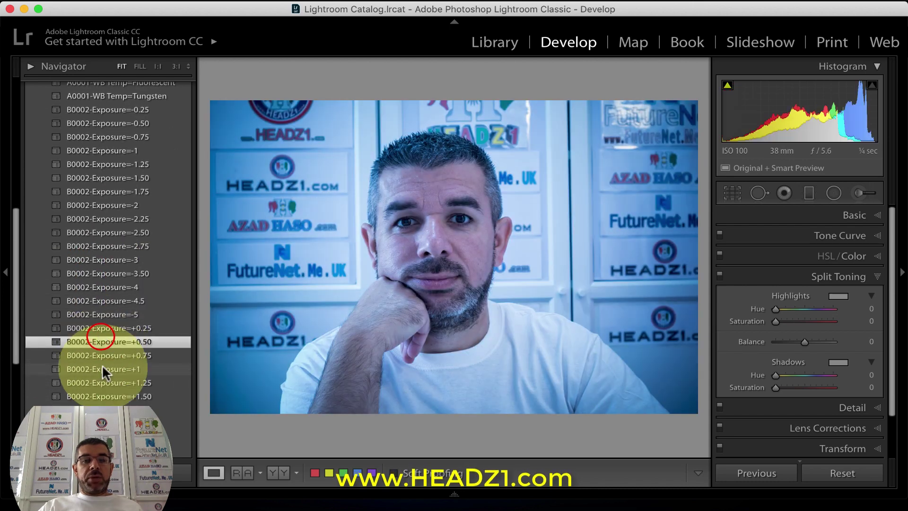
scroll(102, 363, "down", 2)
left_click(99, 288)
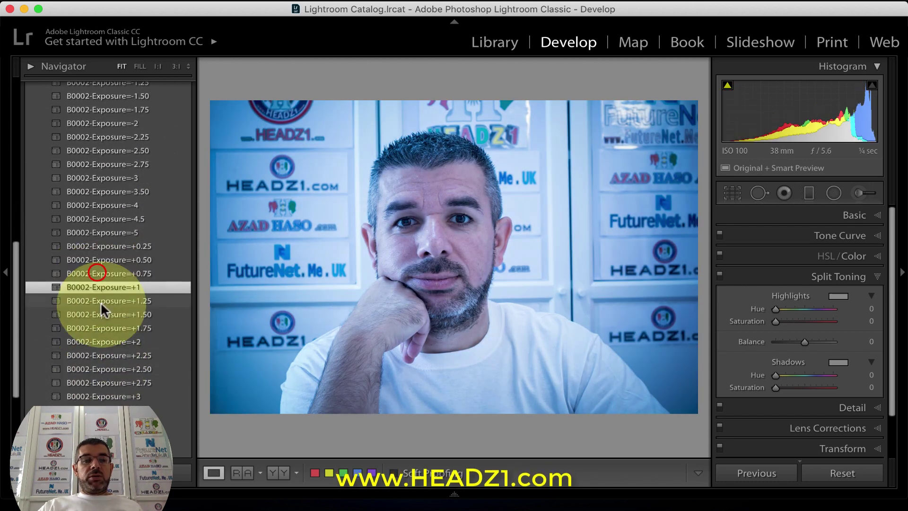
left_click(100, 301)
left_click(99, 315)
left_click(100, 328)
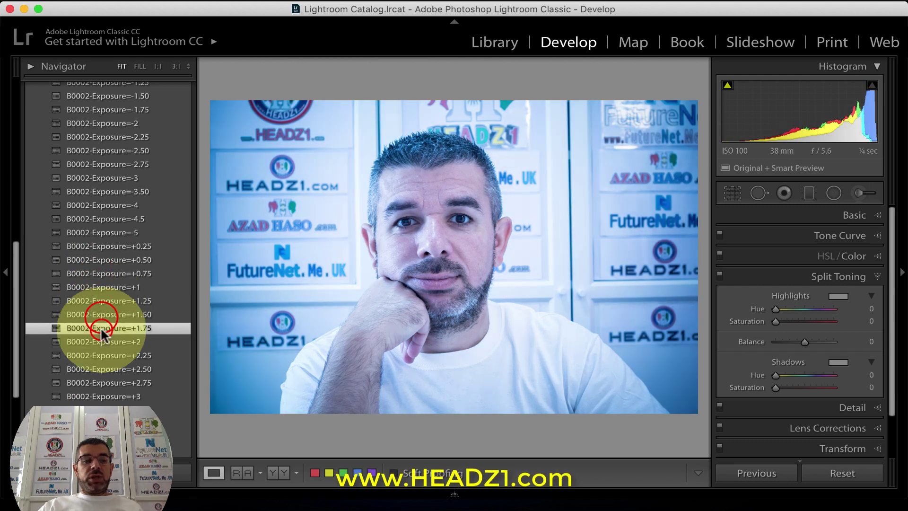
left_click(108, 354)
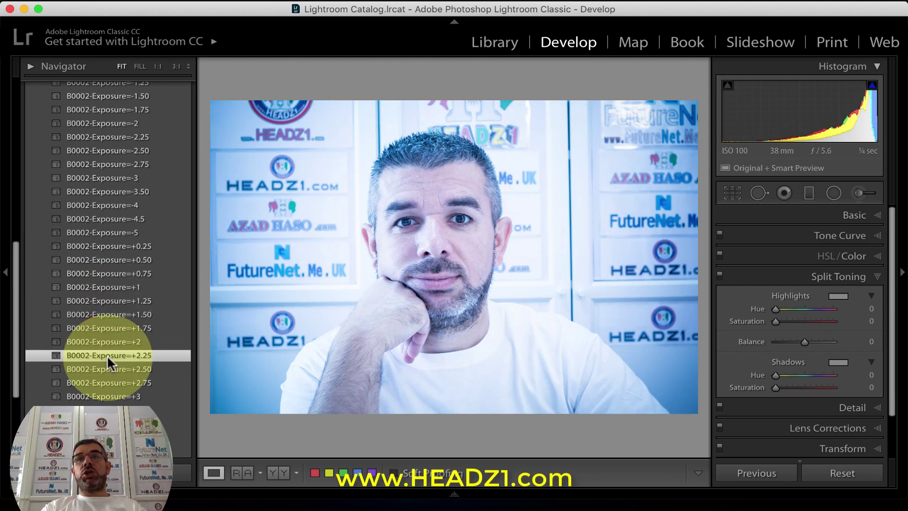